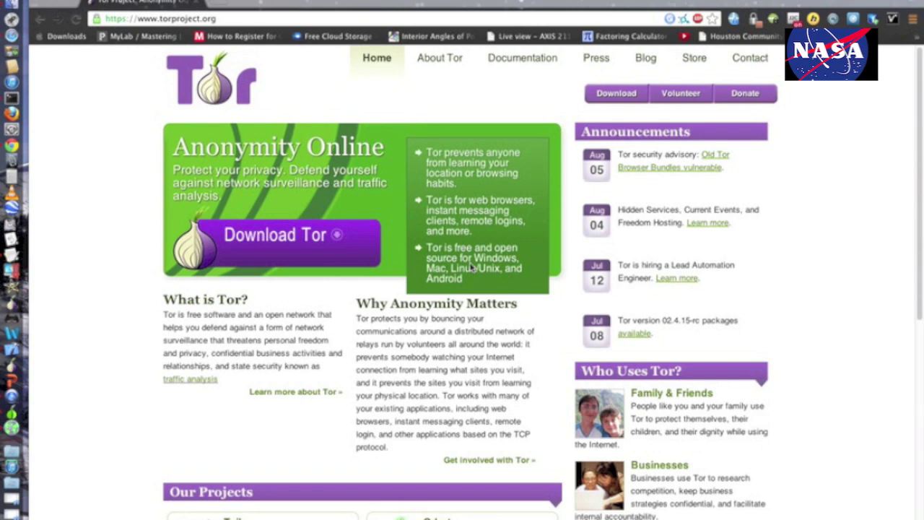
# Nudge the Chrome window showing the Tor Project home page slightly to the right.
pyautogui.moveTo(423, 16); pyautogui.dragTo(426, 17)
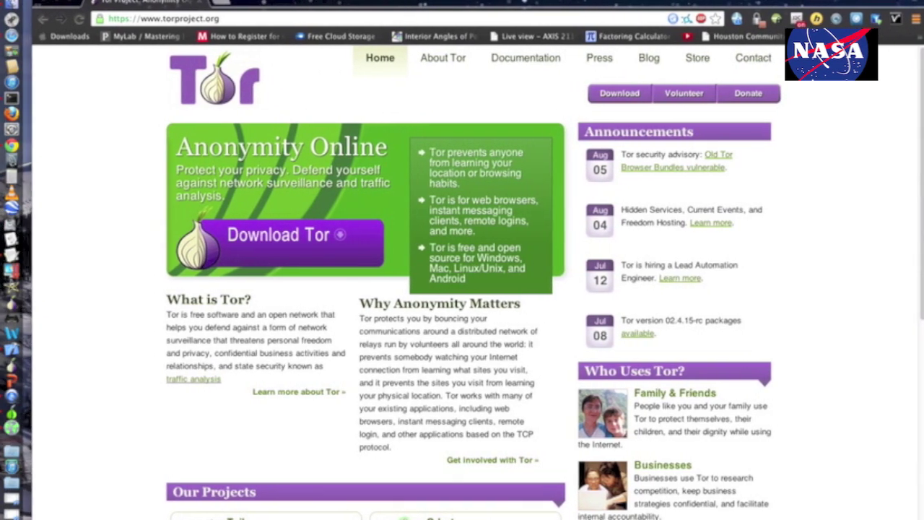
# Go to the Tor download page and start, then cancel, the 64-bit Mac bundle download.
pyautogui.moveTo(102, 9); pyautogui.dragTo(95, 8)
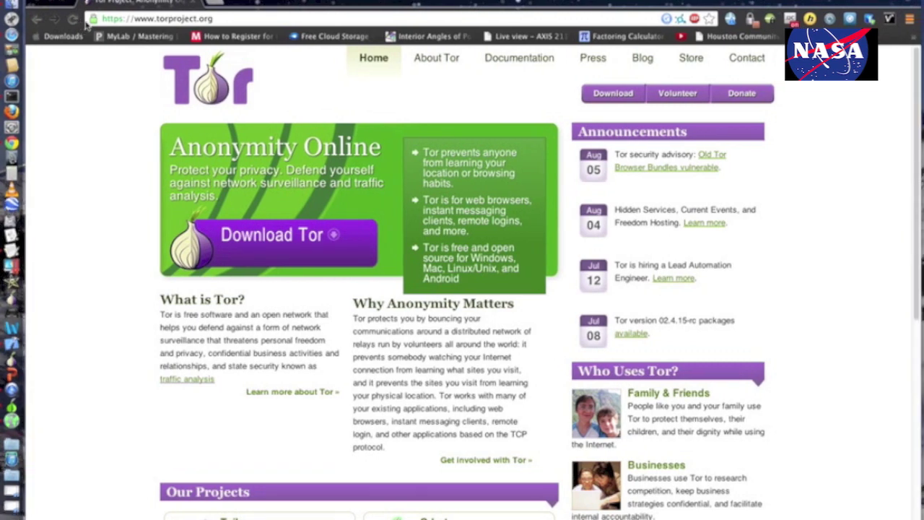
pyautogui.click(245, 236)
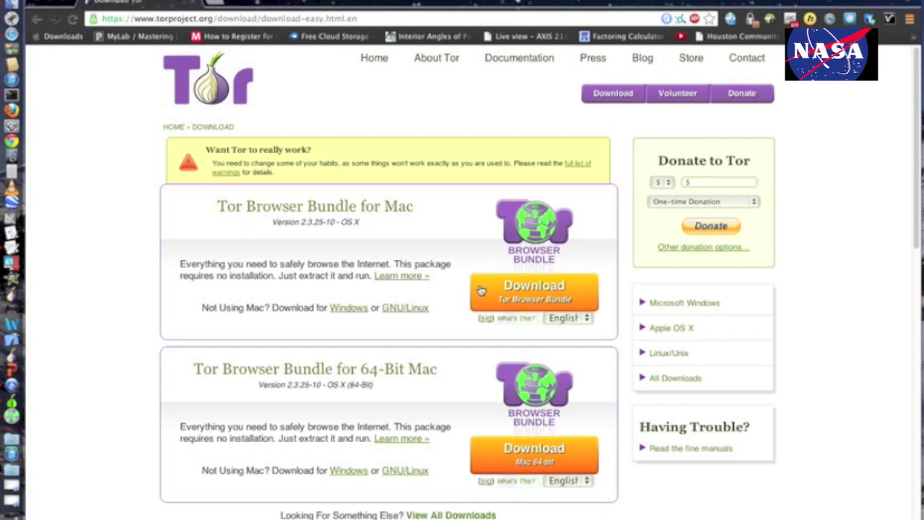
pyautogui.click(536, 455)
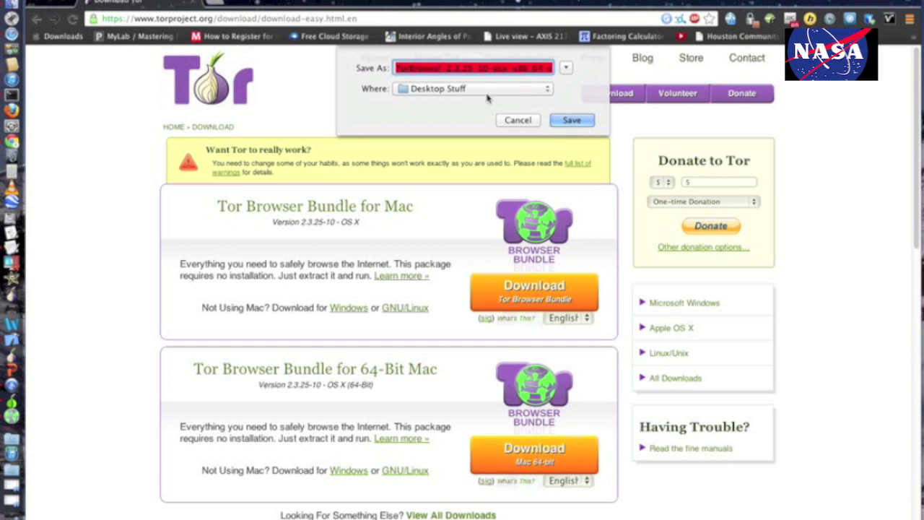
pyautogui.click(518, 120)
# Force quit TorBrowser from the Force Quit Applications window.
pyautogui.click(14, 0)
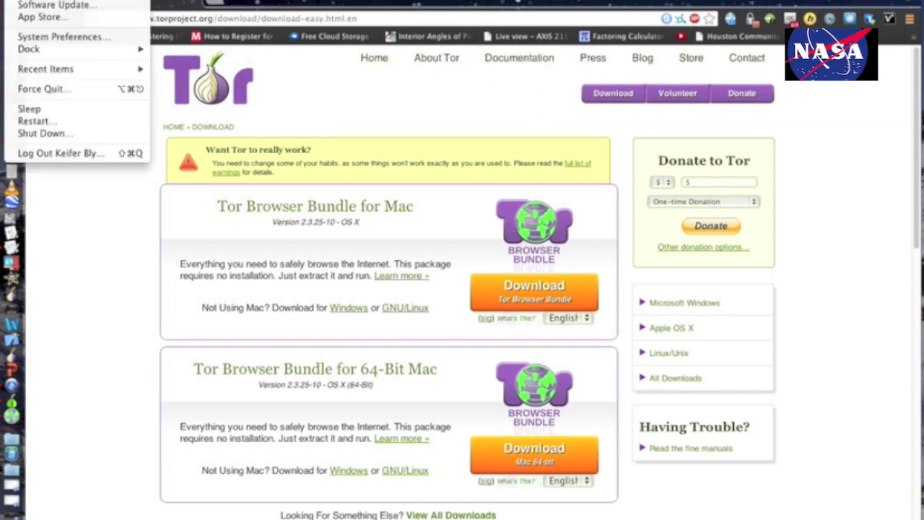
pyautogui.click(42, 89)
pyautogui.click(359, 148)
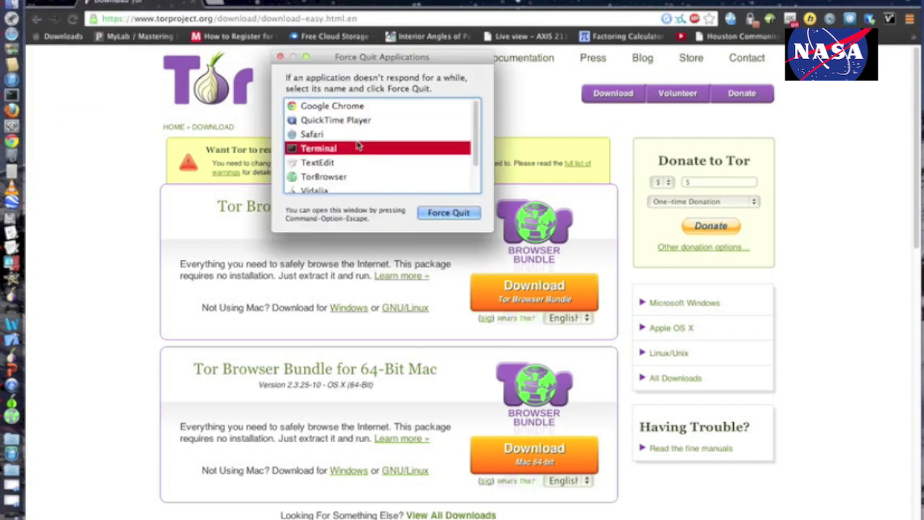
pyautogui.moveTo(475, 148); pyautogui.dragTo(477, 176)
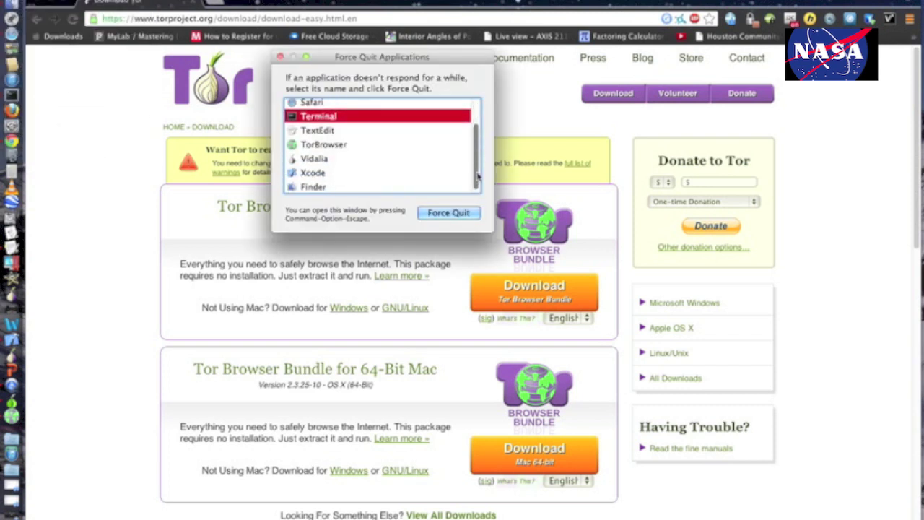
pyautogui.click(441, 144)
pyautogui.press('Return')
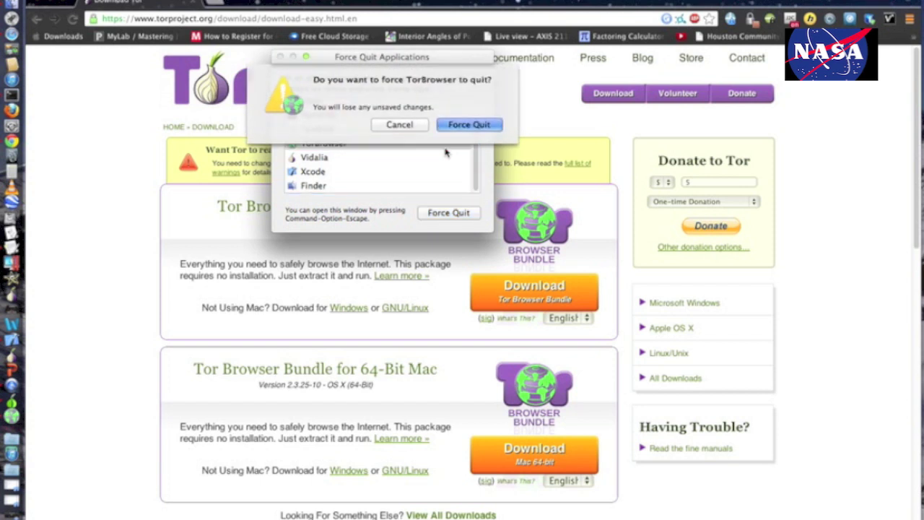
pyautogui.press('Return')
# Force quit Vidalia, then close the Force Quit window and dismiss the battery info.
pyautogui.moveTo(476, 145); pyautogui.dragTo(467, 145)
pyautogui.click(442, 159)
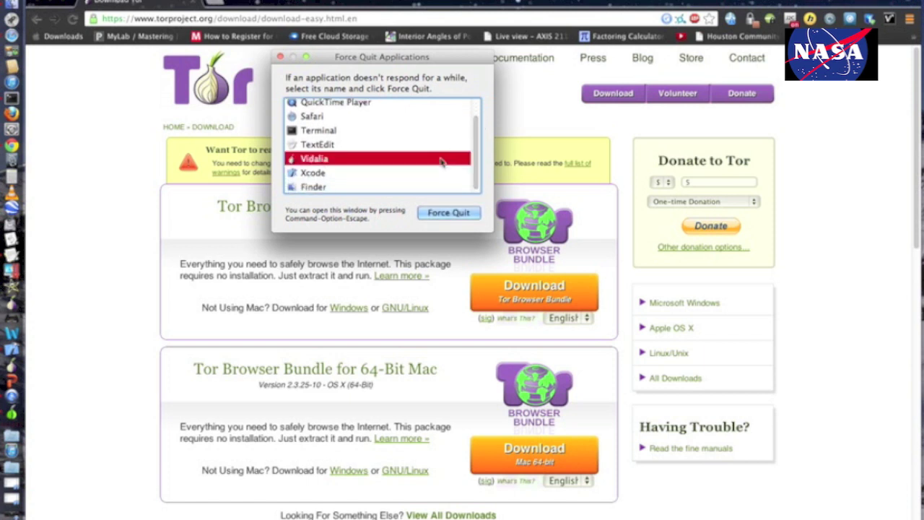
pyautogui.press('Return')
pyautogui.press('Return')
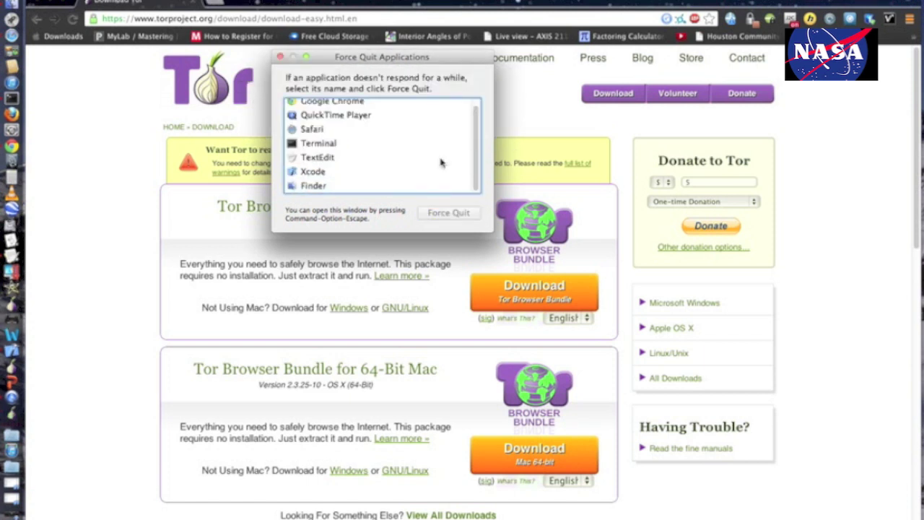
pyautogui.click(280, 56)
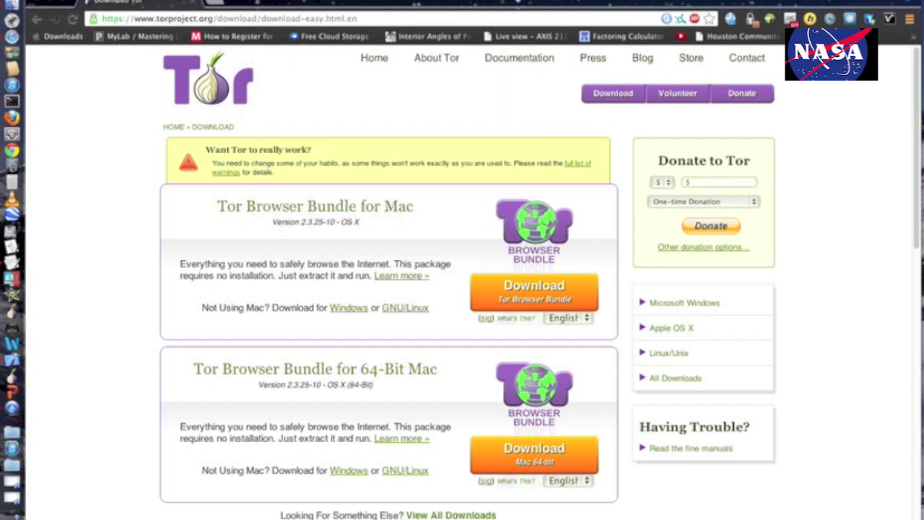
pyautogui.press('Escape')
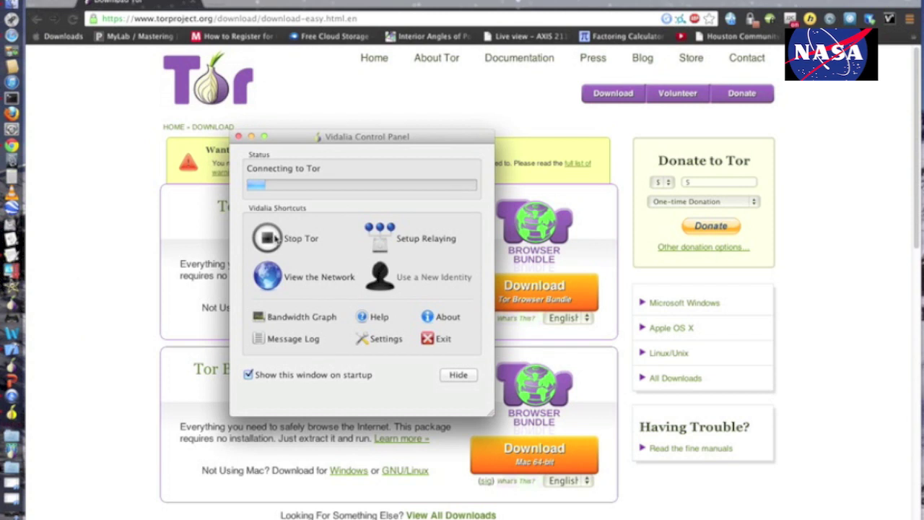
# Stop Tor without a graceful relay shutdown and dismiss the control socket warning.
pyautogui.click(275, 238)
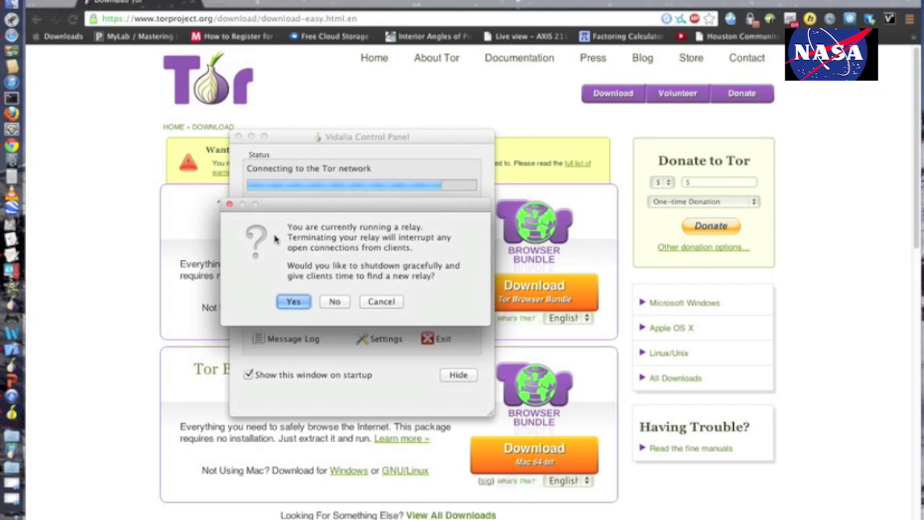
pyautogui.click(334, 301)
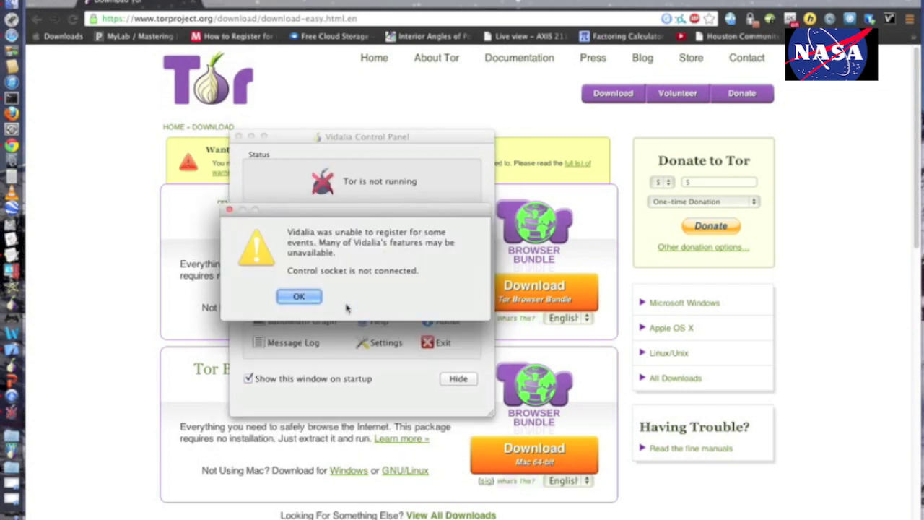
pyautogui.click(300, 298)
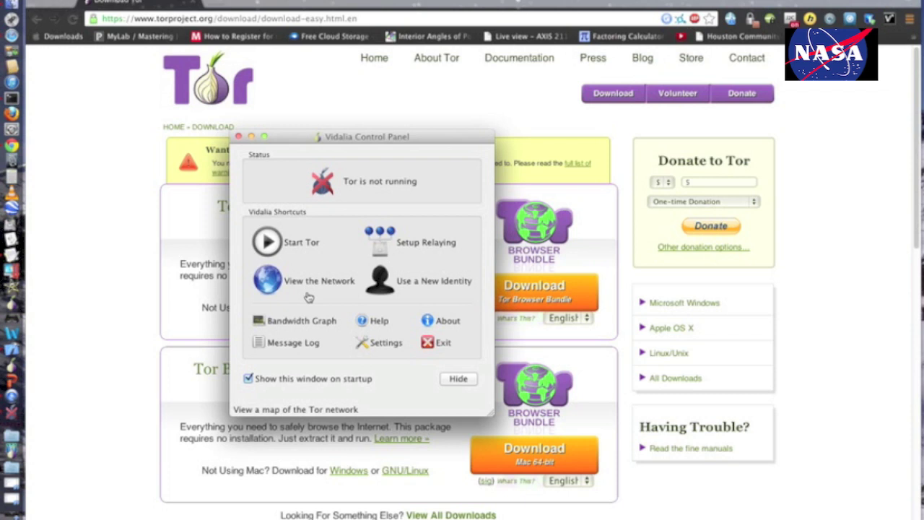
# Reopen Vidalia's relay settings, move the window up and right, and show Network settings.
pyautogui.click(377, 253)
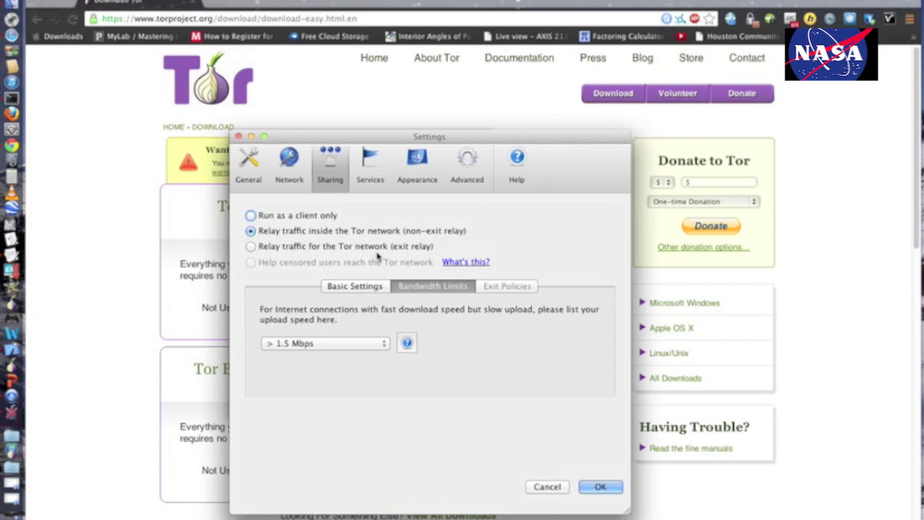
pyautogui.click(289, 181)
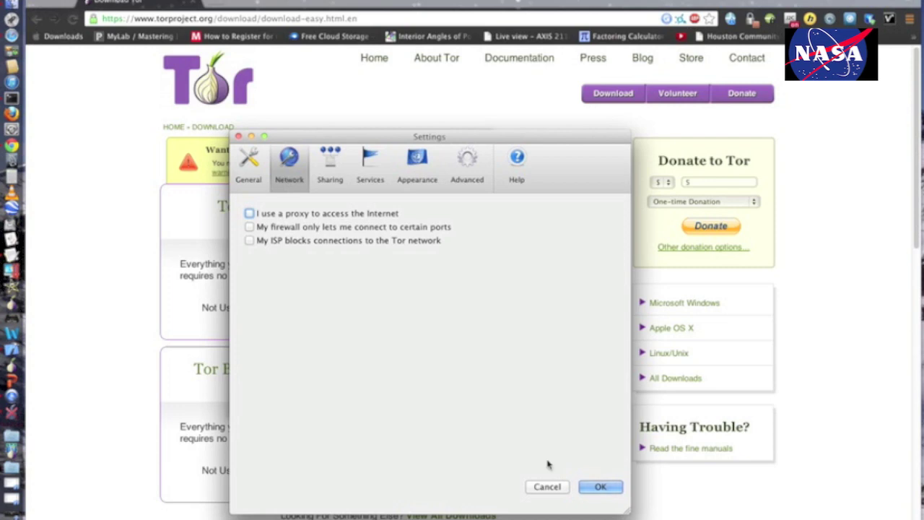
pyautogui.click(554, 487)
pyautogui.click(394, 245)
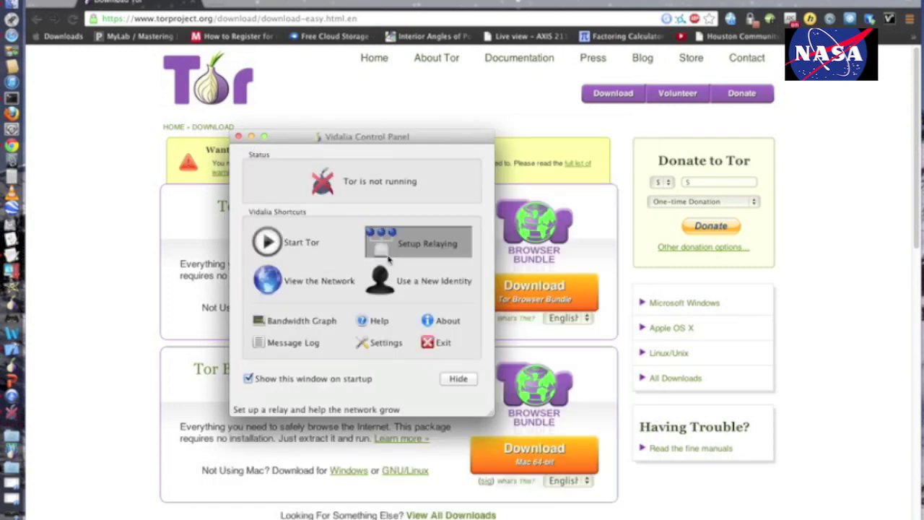
pyautogui.moveTo(399, 156); pyautogui.dragTo(446, 77)
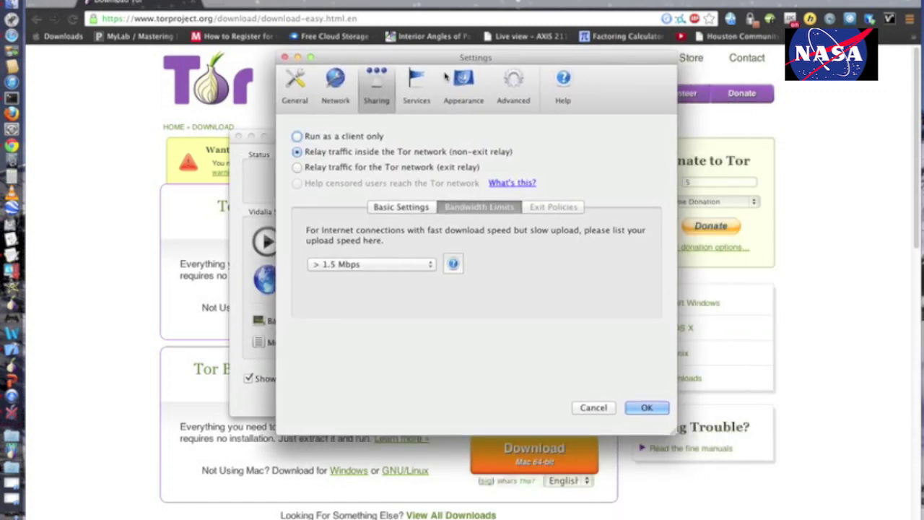
pyautogui.click(352, 99)
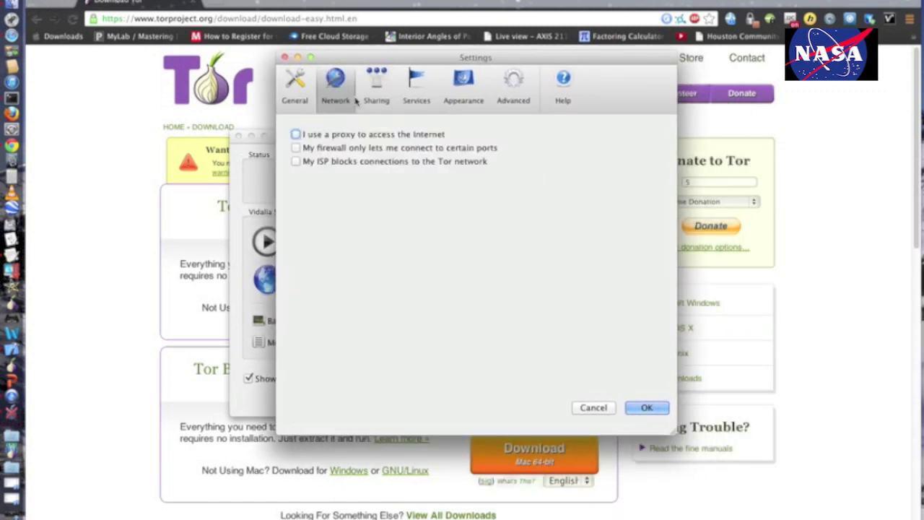
# Enable 'My ISP blocks connections to the Tor network' with the firewall ports option off.
pyautogui.click(315, 152)
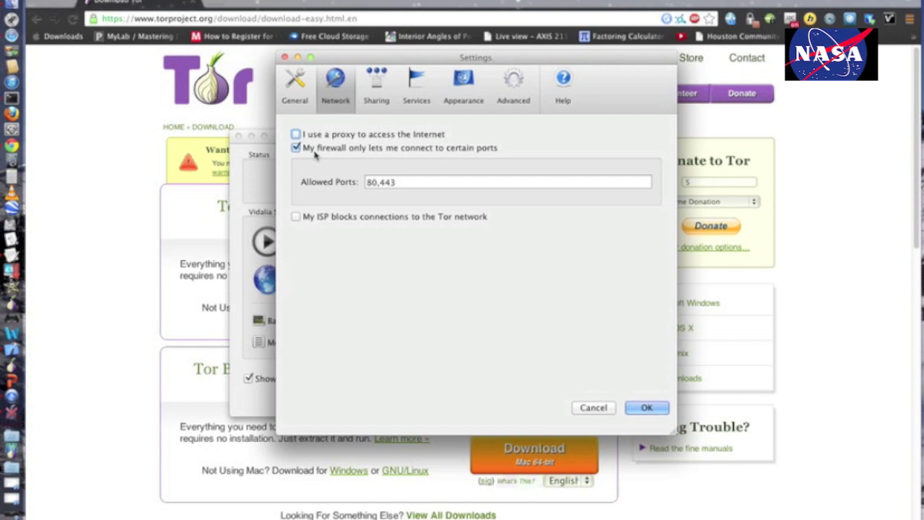
pyautogui.click(325, 217)
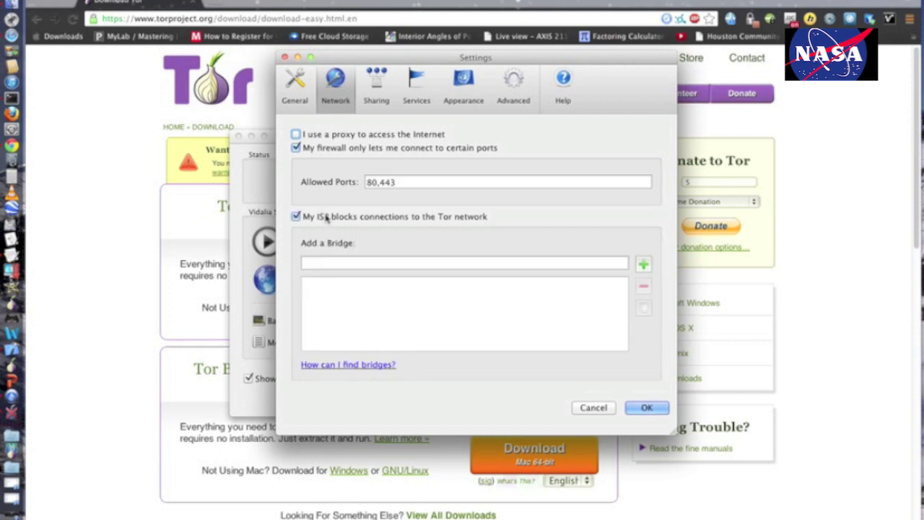
pyautogui.click(325, 217)
pyautogui.click(302, 147)
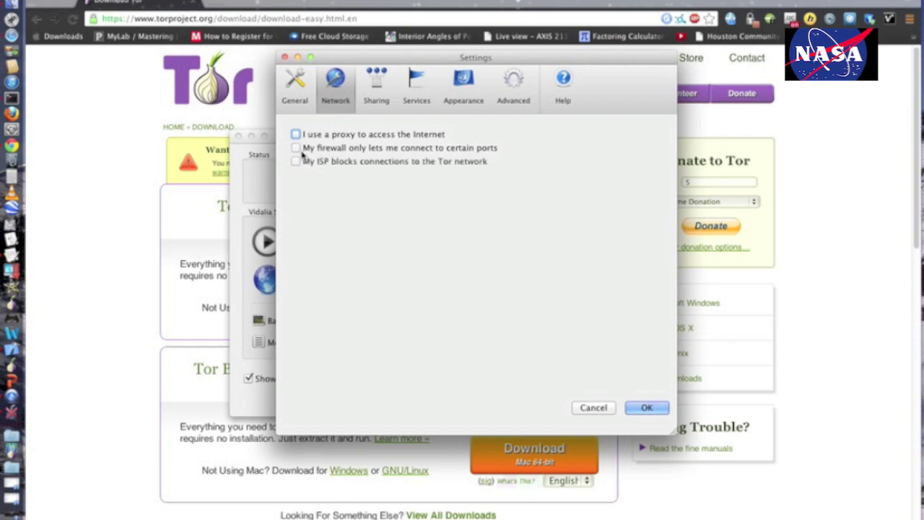
pyautogui.click(297, 162)
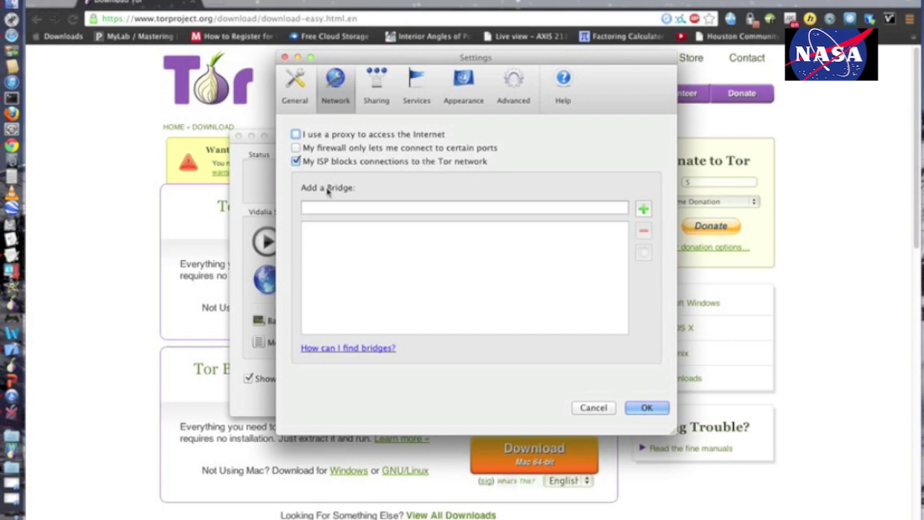
pyautogui.click(223, 214)
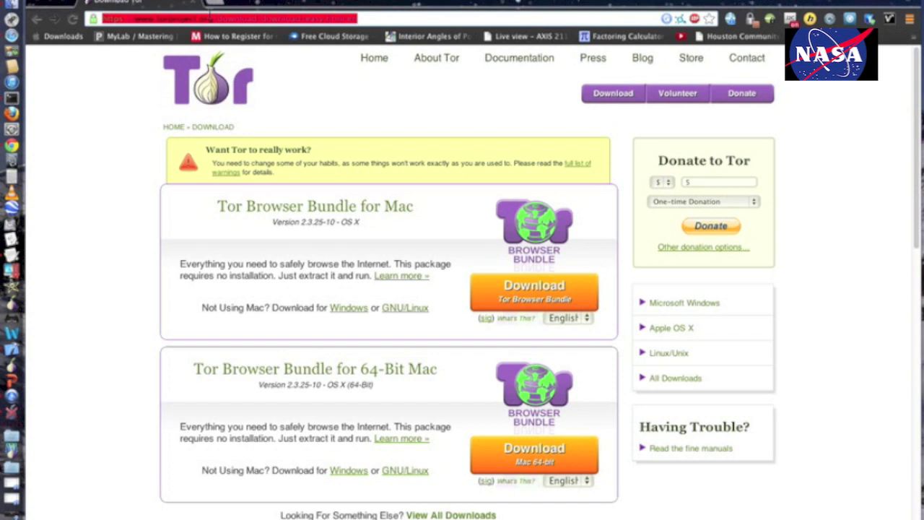
# Search the web for 'tor bridges' from Chrome's address bar.
pyautogui.write('t')
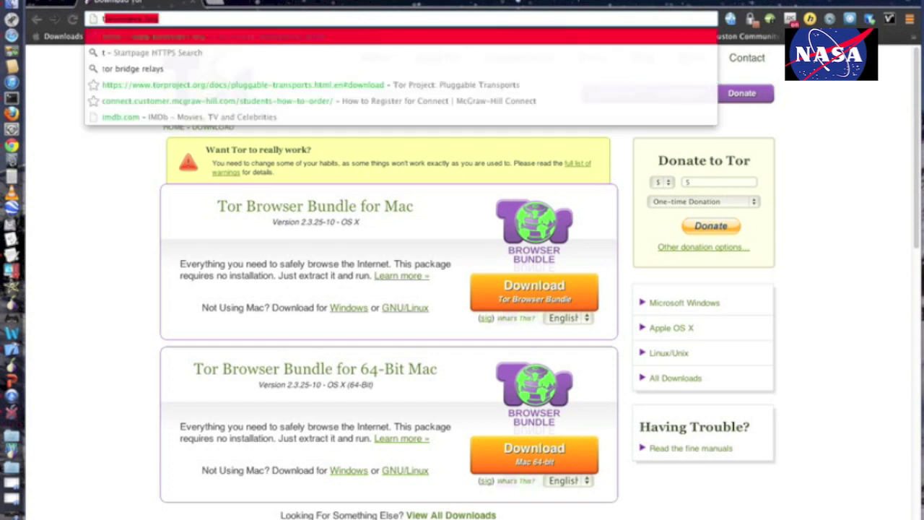
pyautogui.write('or bridges')
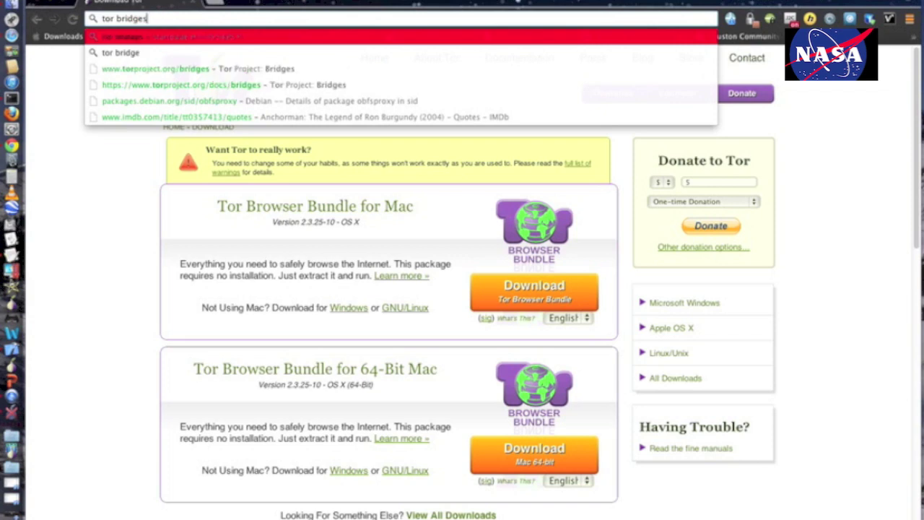
pyautogui.press('Return')
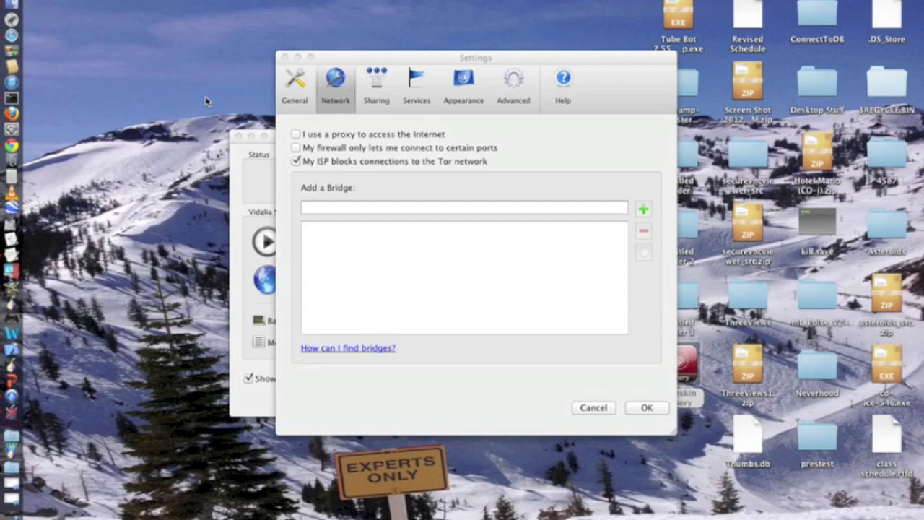
# Switch to Safari and load Gmail from the 'g' address suggestion, scrolling the inbox.
pyautogui.click(22, 40)
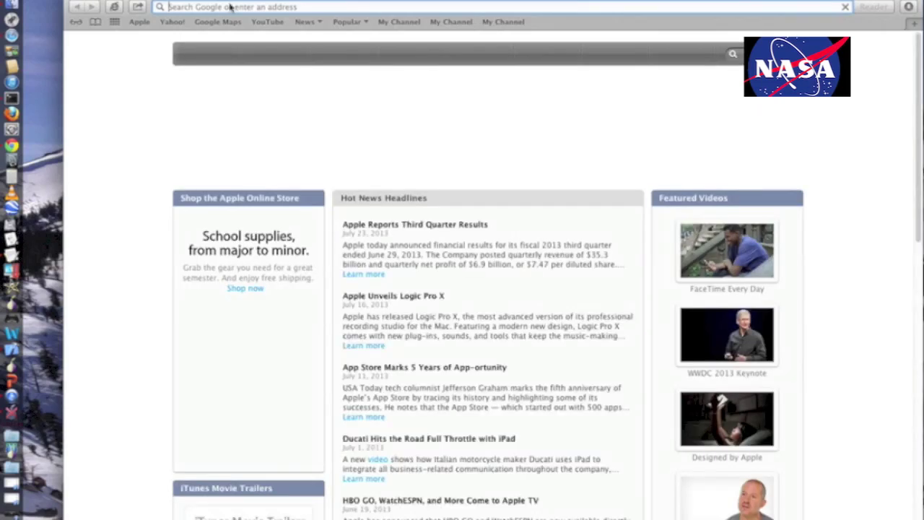
pyautogui.write('gmail.com')
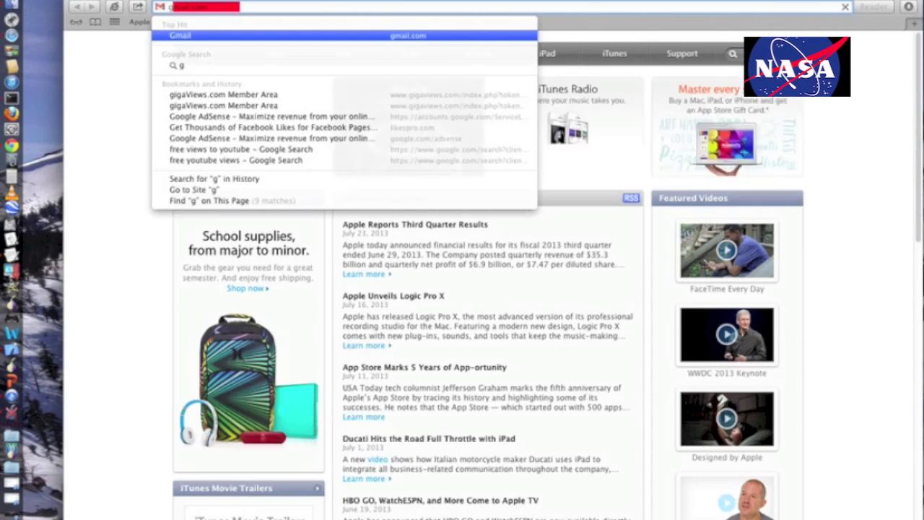
pyautogui.press('Return')
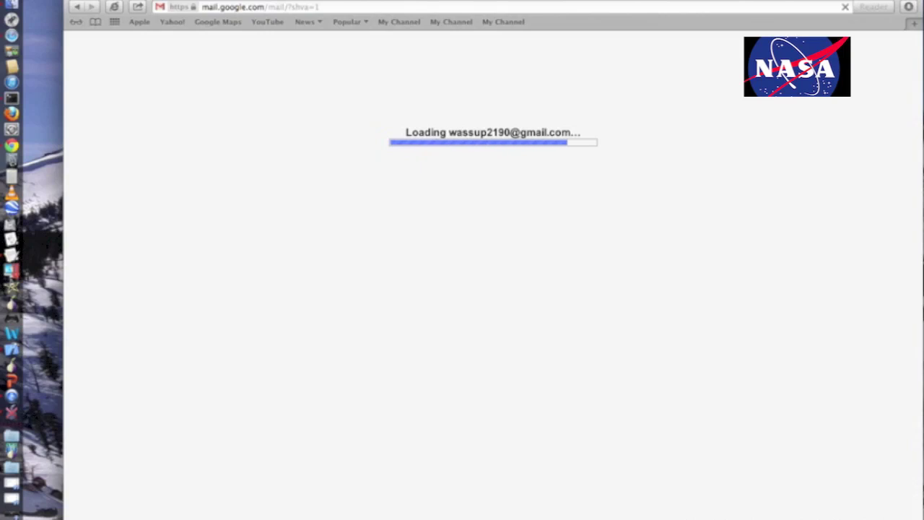
pyautogui.scroll(-10, 548, 325)
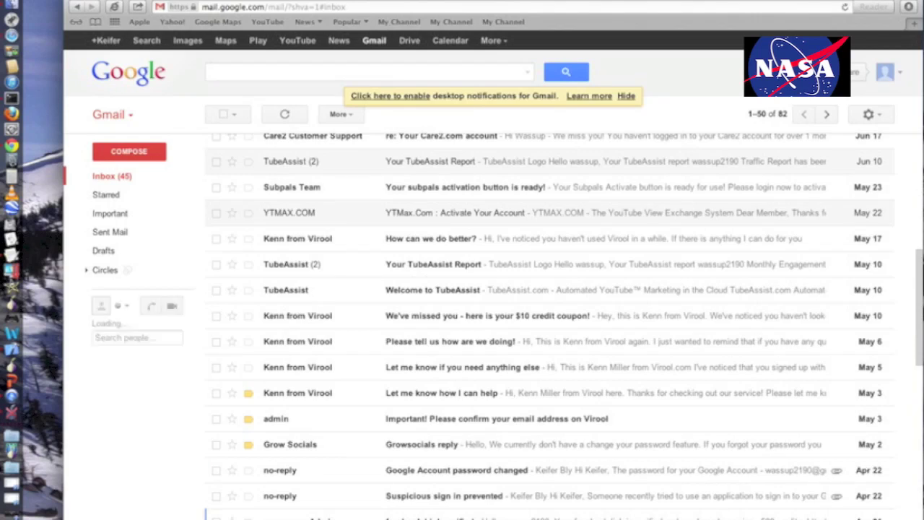
# Compose and send an email with subject 'Get Bridges' to the Tor Project's bridges address.
pyautogui.click(110, 150)
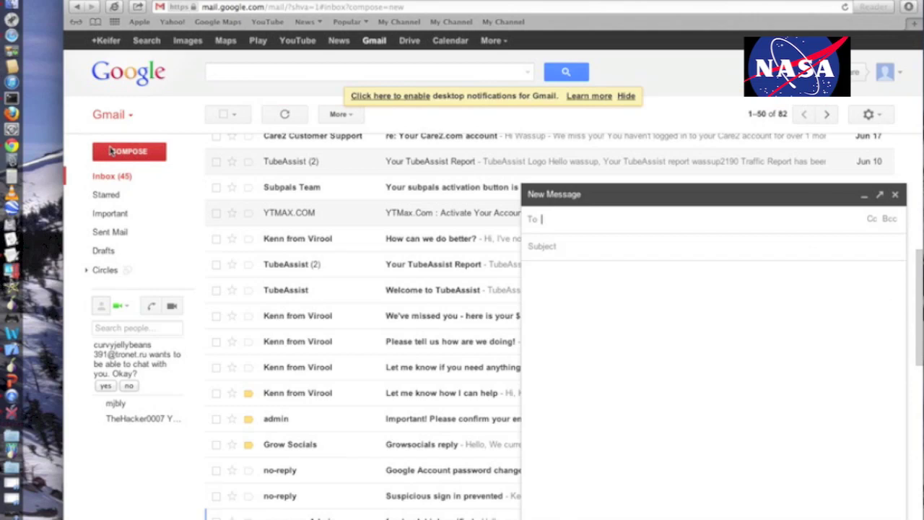
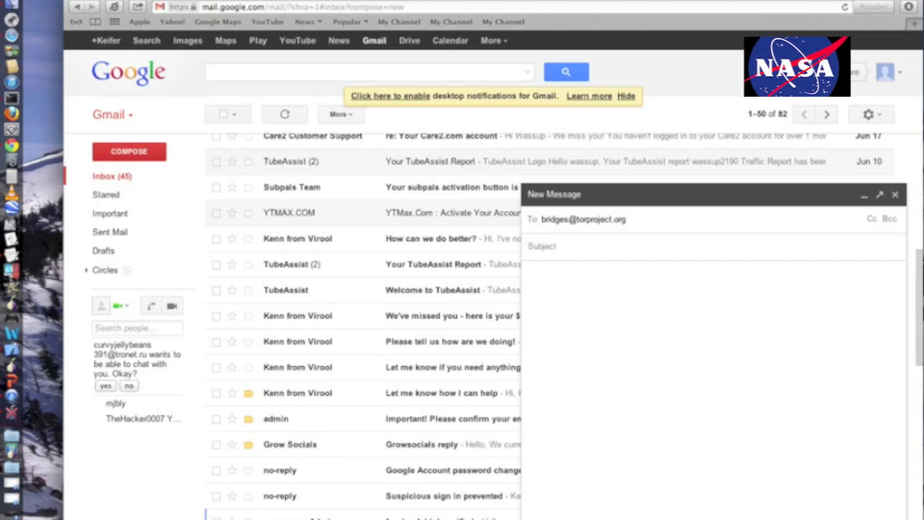
pyautogui.click(726, 250)
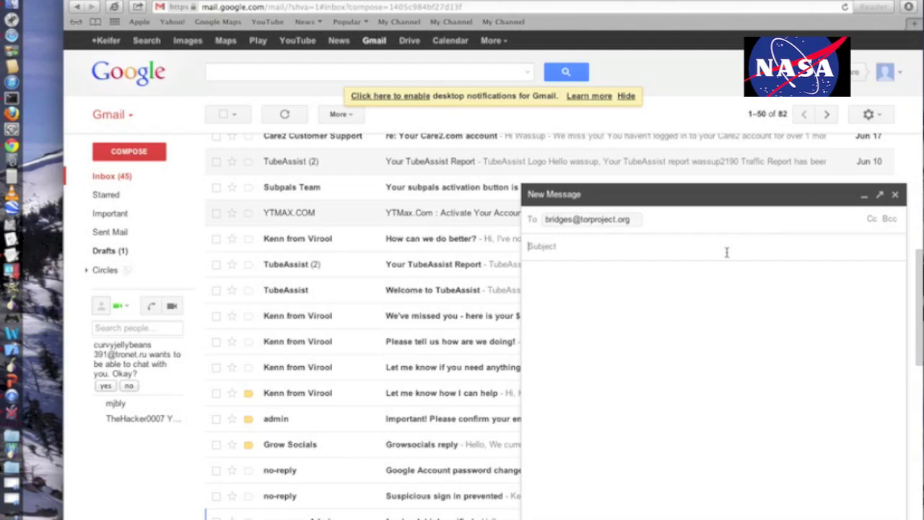
pyautogui.write('Get Bridges')
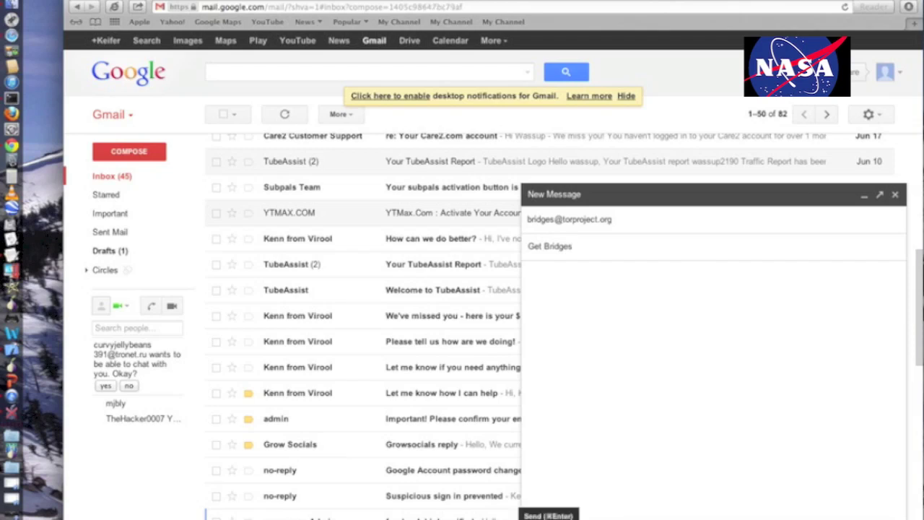
pyautogui.press('super+Return')
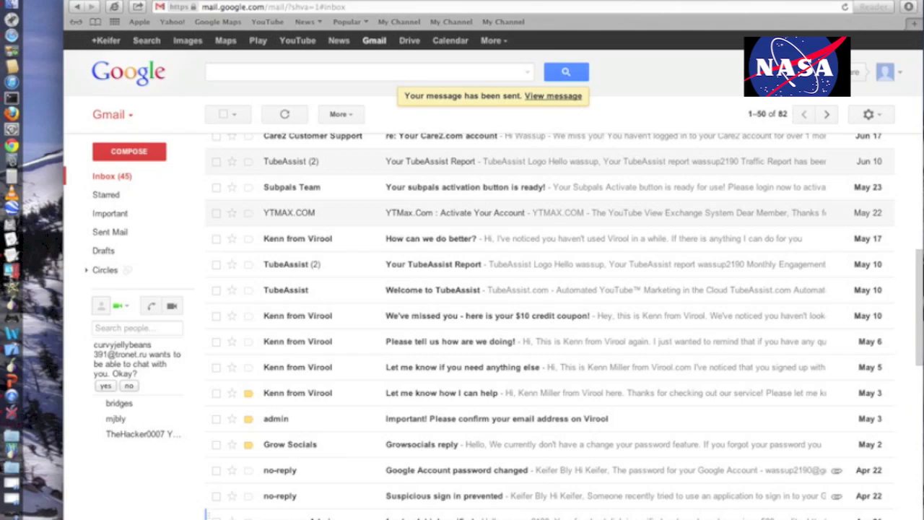
pyautogui.scroll(-5, 549, 325)
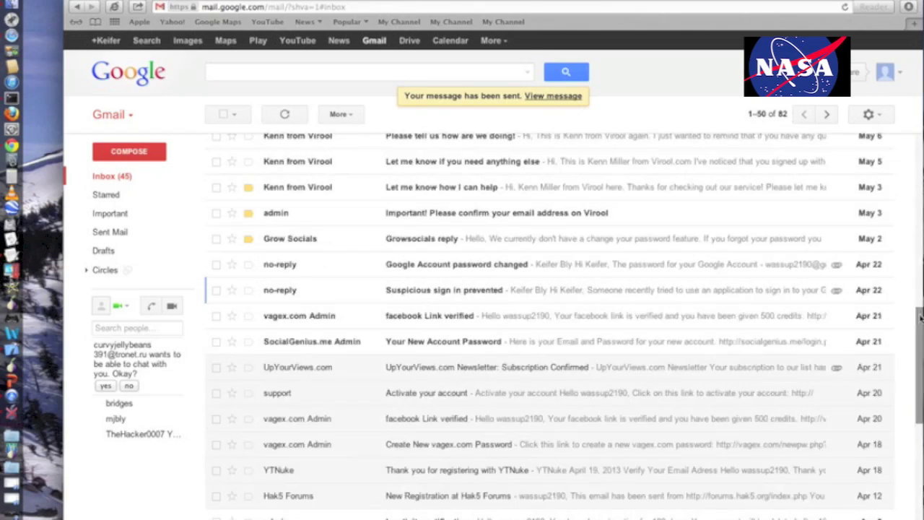
pyautogui.scroll(10, 920, 269)
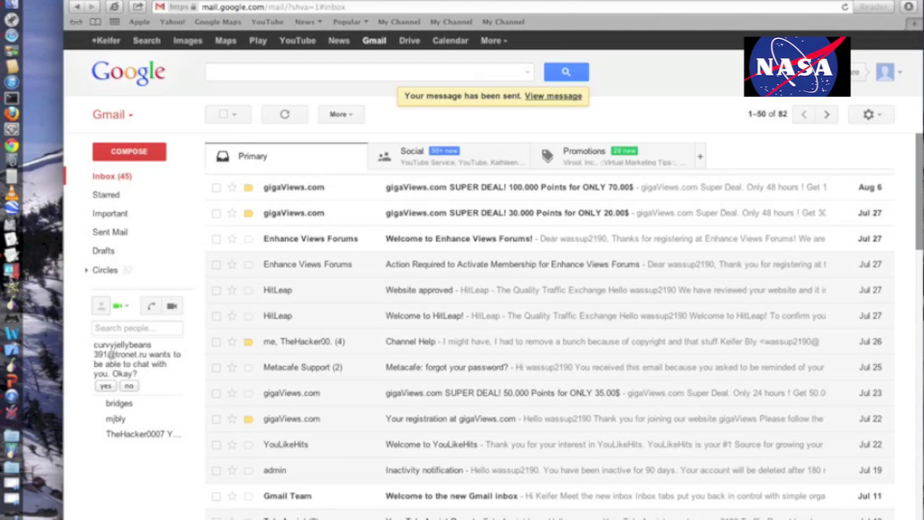
pyautogui.press('super+r')
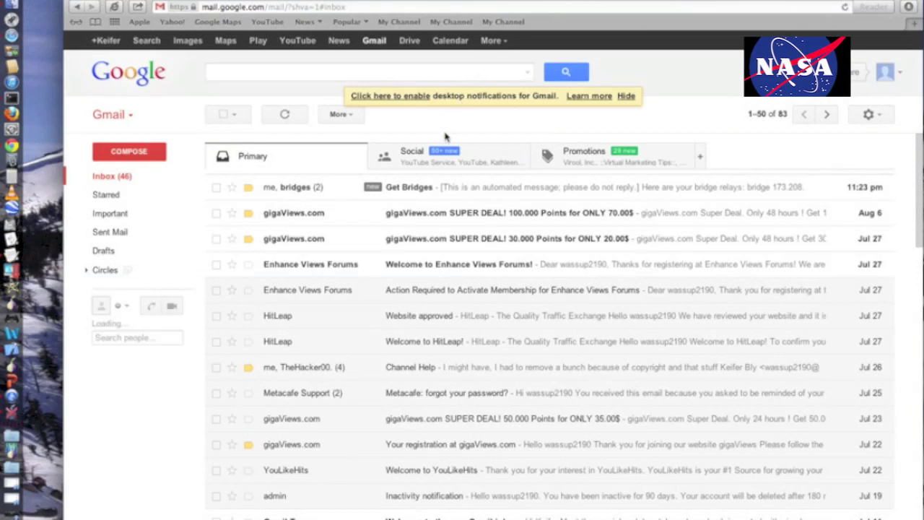
# Open the Get Bridges reply listing three relays and move Vidalia's settings window left.
pyautogui.click(471, 186)
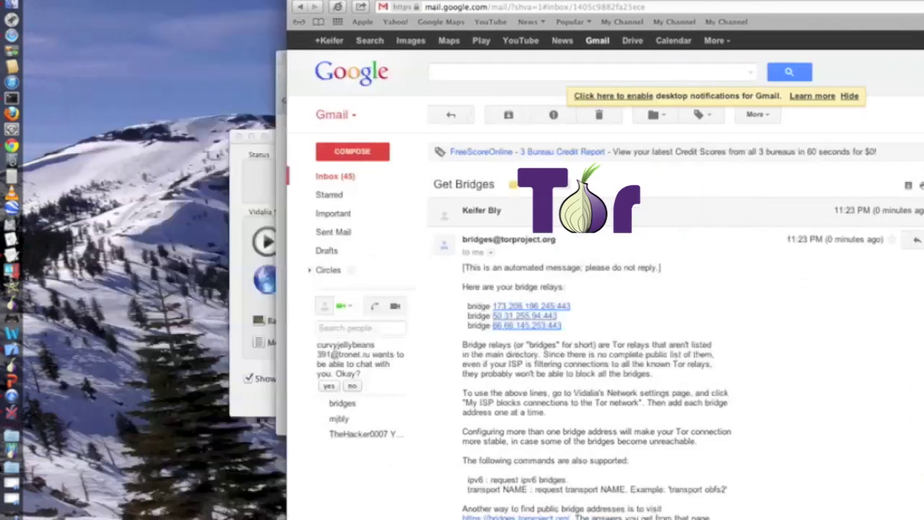
pyautogui.moveTo(376, 75); pyautogui.dragTo(167, 80)
# Copy bridge 173.208.196.245:443 from the email and add it to Vidalia's bridge list.
pyautogui.click(690, 309)
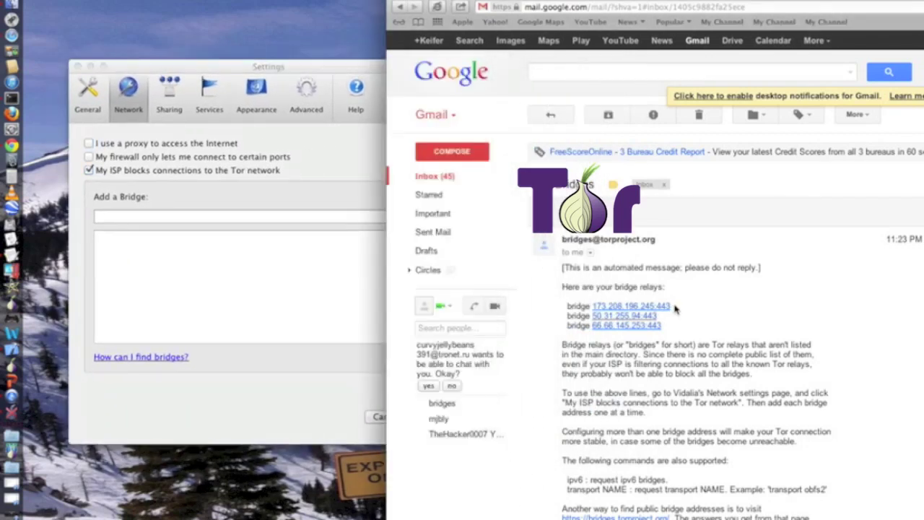
pyautogui.moveTo(671, 306); pyautogui.dragTo(591, 307)
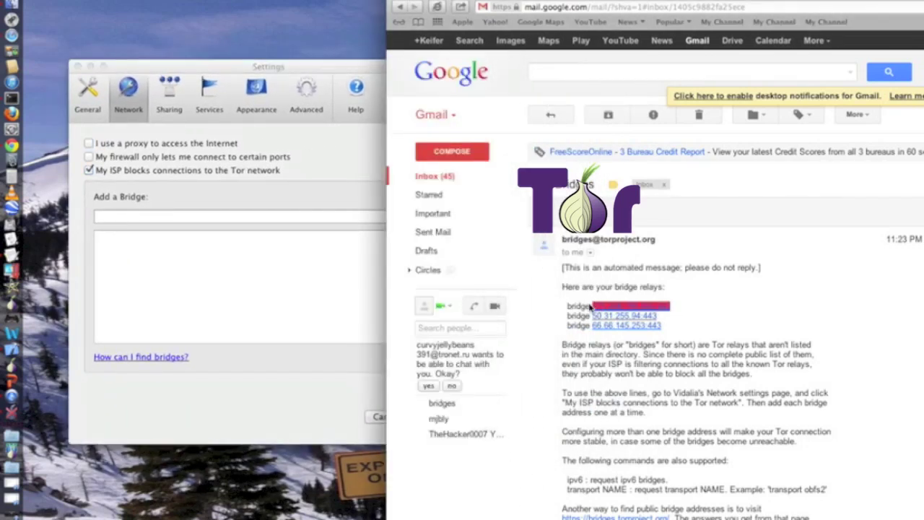
pyautogui.click(108, 1)
pyautogui.click(127, 39)
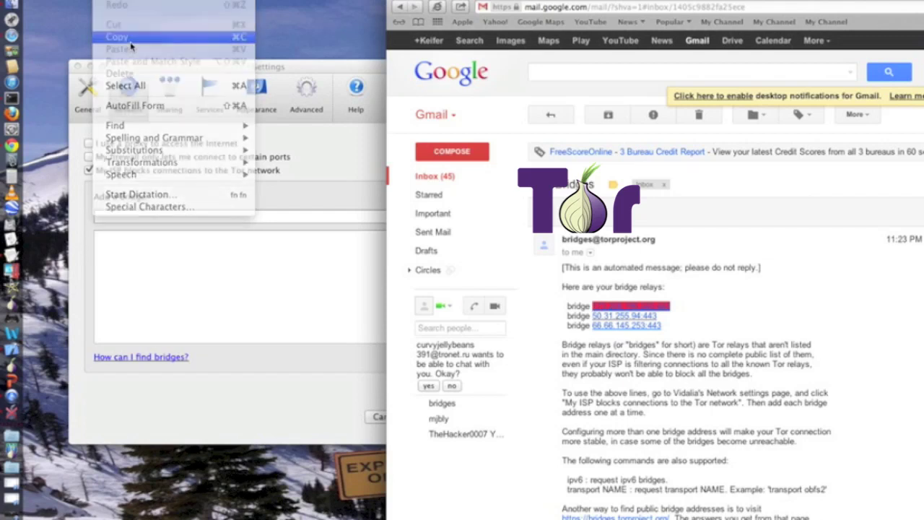
pyautogui.click(145, 62)
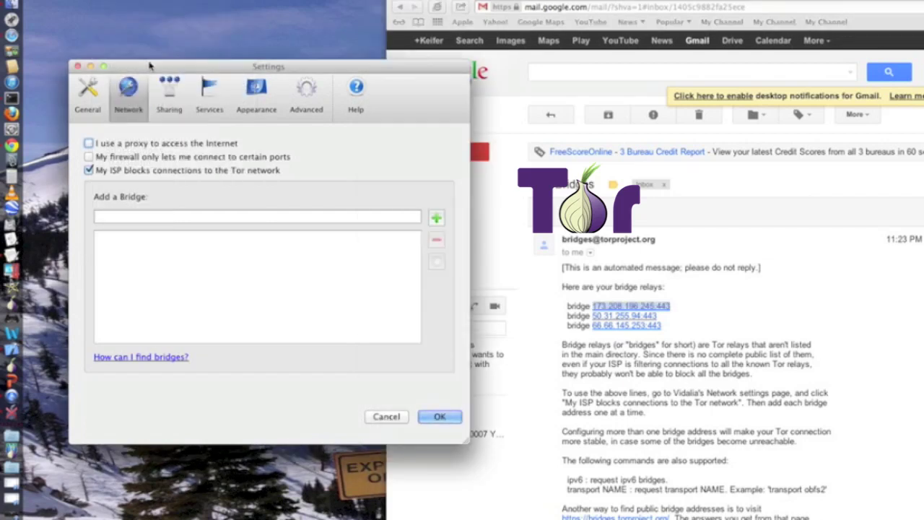
pyautogui.click(177, 216)
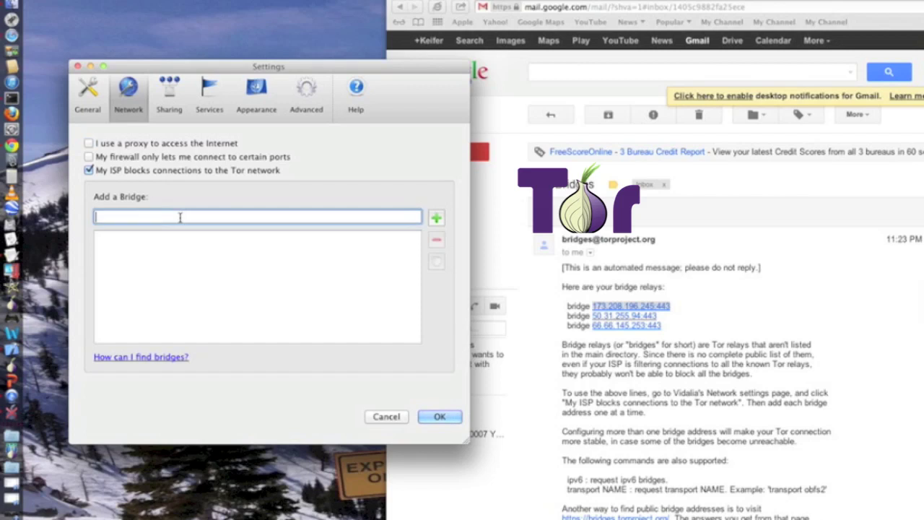
pyautogui.rightClick(143, 216)
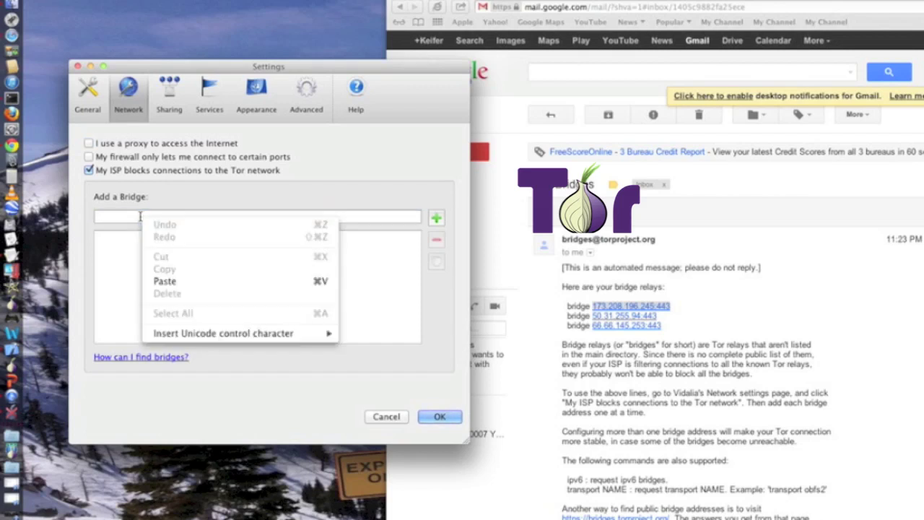
pyautogui.click(161, 283)
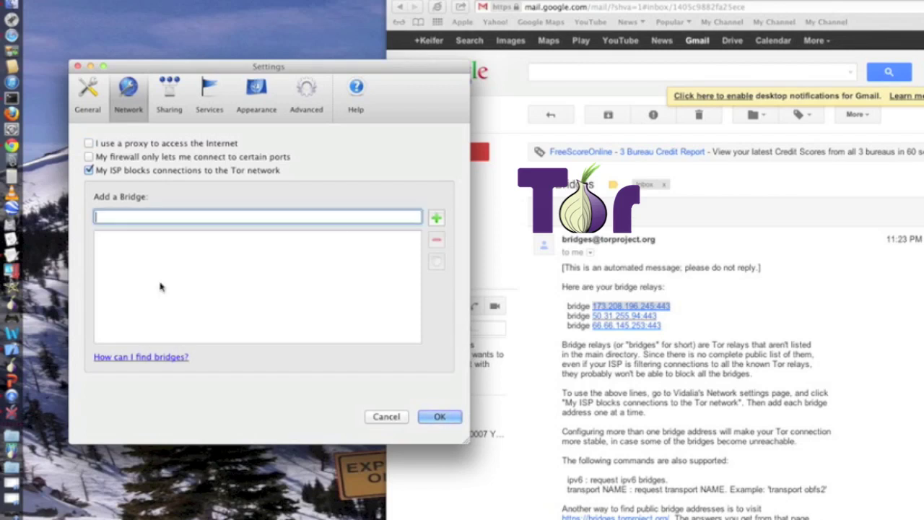
pyautogui.click(436, 218)
# Copy bridge 50.31.255.94:443 from the email and add it to the bridge list.
pyautogui.click(667, 320)
pyautogui.moveTo(667, 320); pyautogui.dragTo(591, 318)
pyautogui.click(114, 1)
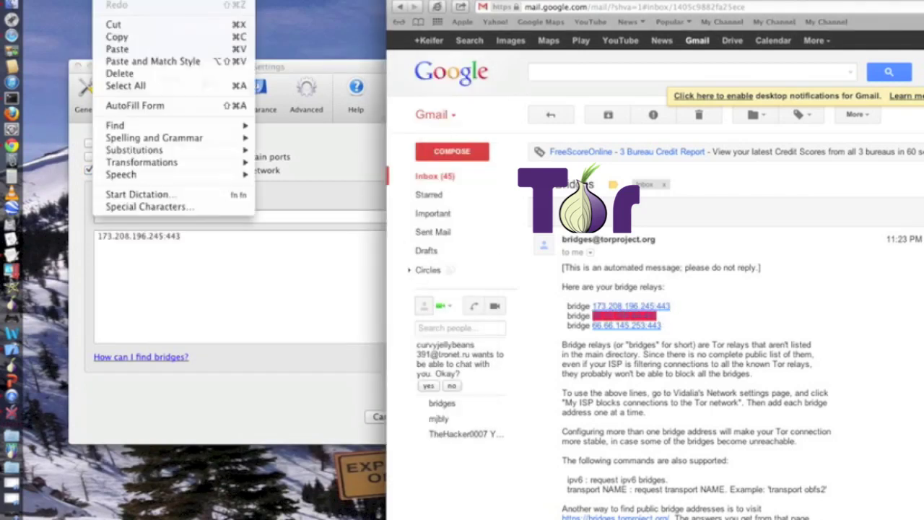
pyautogui.click(122, 38)
pyautogui.click(154, 223)
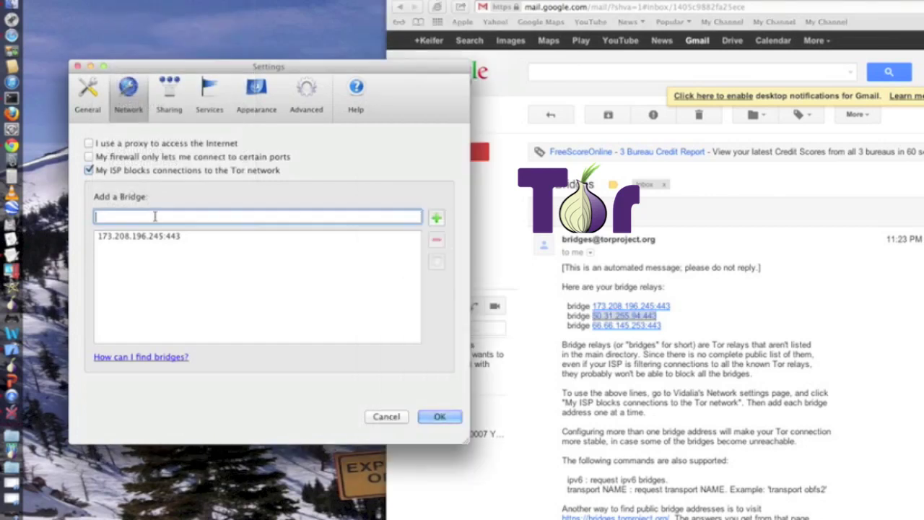
pyautogui.rightClick(153, 223)
pyautogui.click(177, 282)
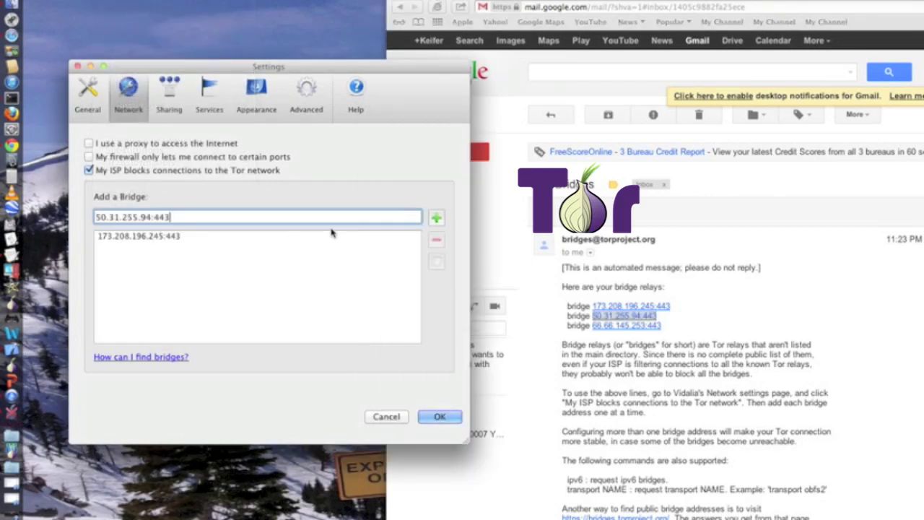
pyautogui.click(436, 218)
# Copy bridge 66.66.145.253:443 from the email and add it to the bridge list.
pyautogui.click(660, 325)
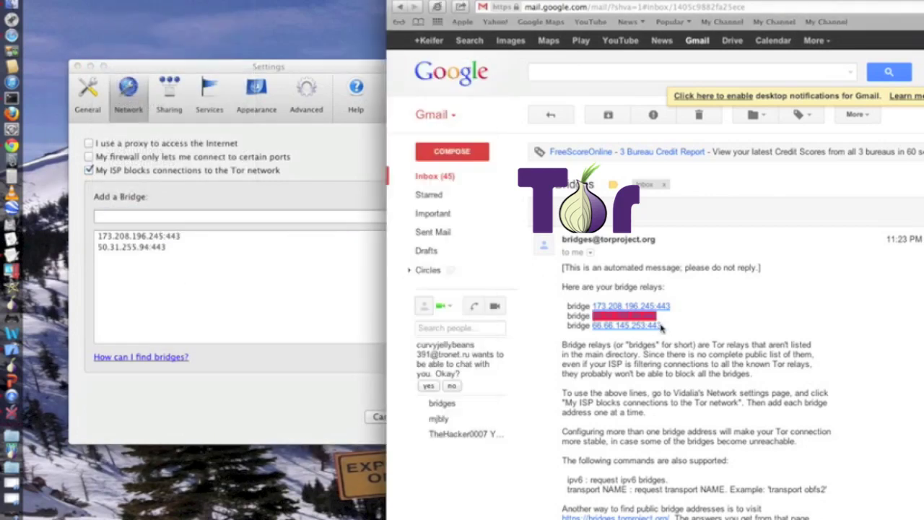
pyautogui.moveTo(662, 326); pyautogui.dragTo(596, 325)
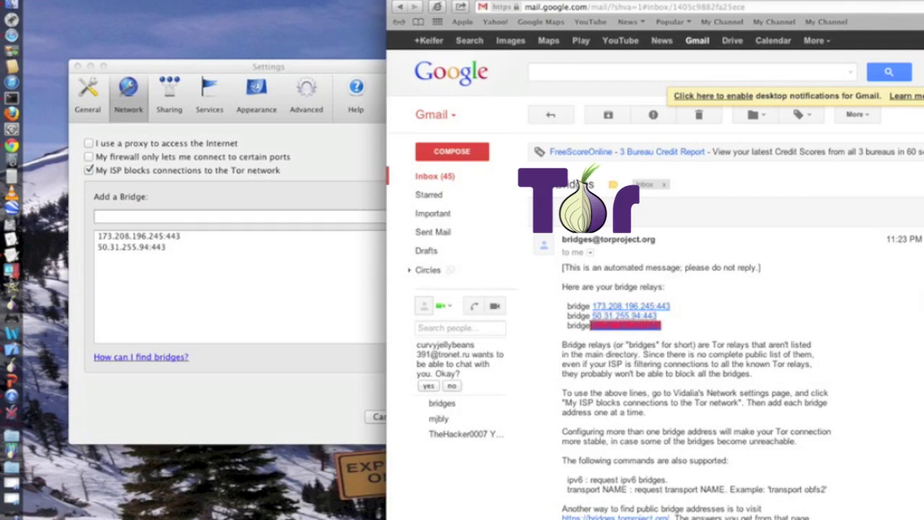
pyautogui.click(115, 0)
pyautogui.click(130, 36)
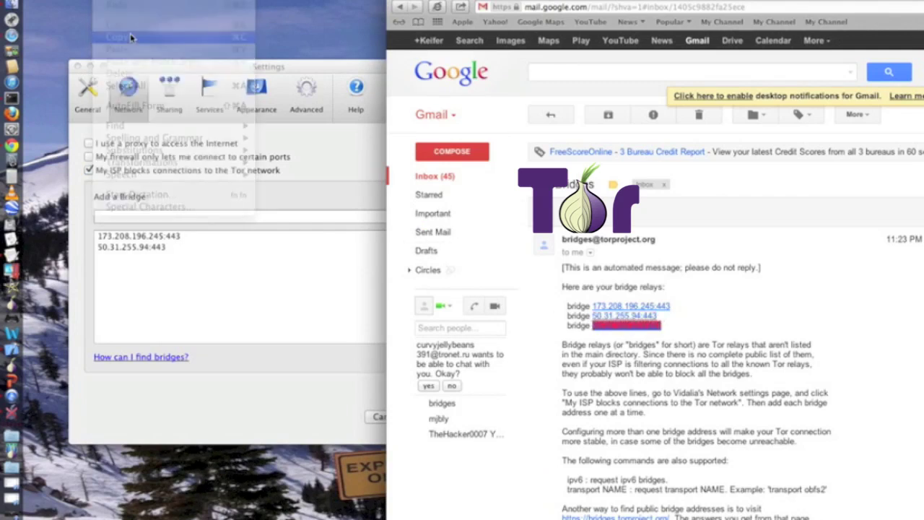
pyautogui.click(187, 216)
pyautogui.rightClick(190, 216)
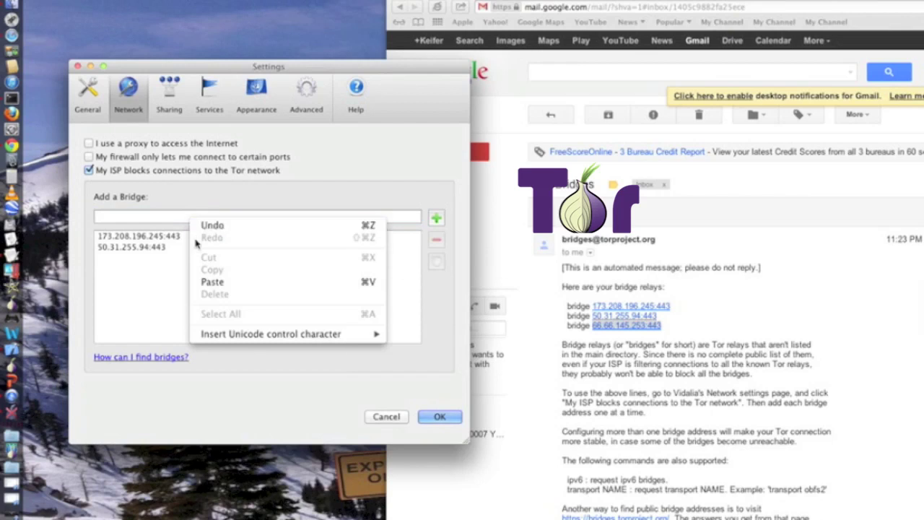
pyautogui.click(211, 283)
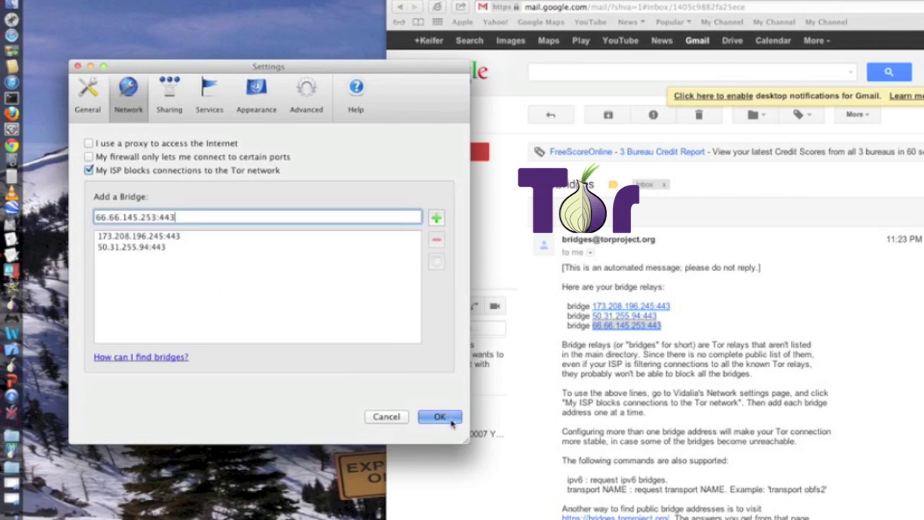
pyautogui.click(437, 217)
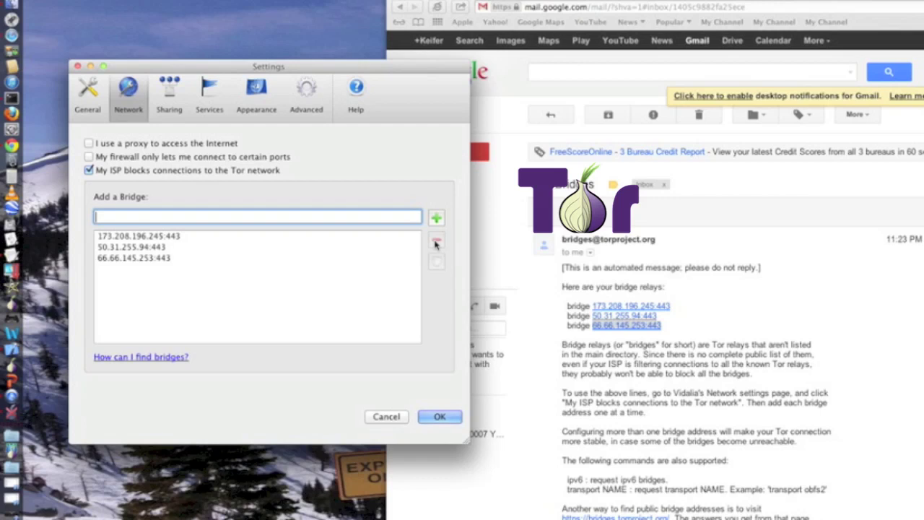
# Save the three-bridge network settings, start Tor, then stop the connection attempt.
pyautogui.click(449, 413)
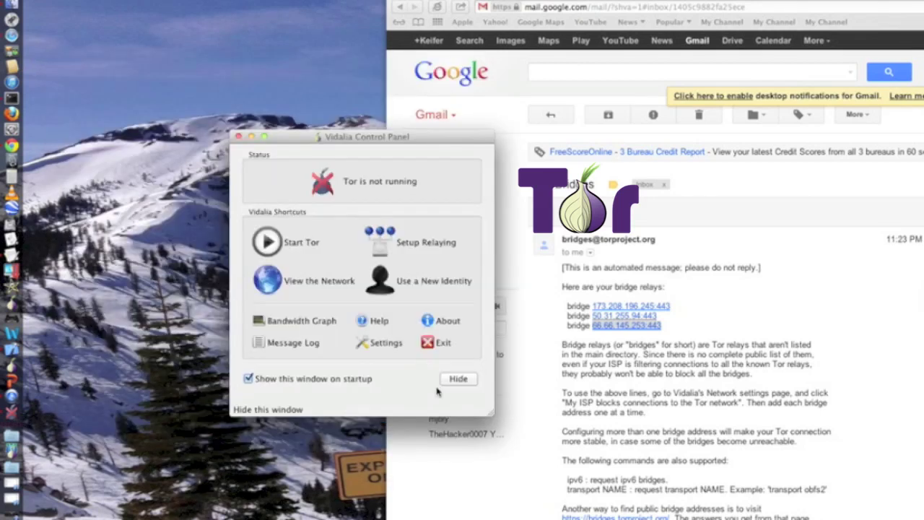
pyautogui.click(286, 253)
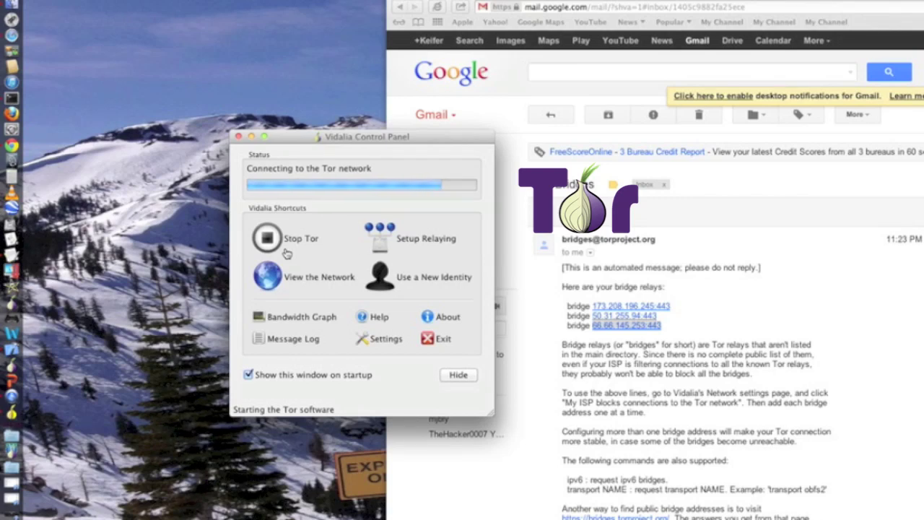
pyautogui.click(287, 253)
# Decline the graceful relay shutdown and dismiss the network settings error and event registration warning.
pyautogui.click(331, 301)
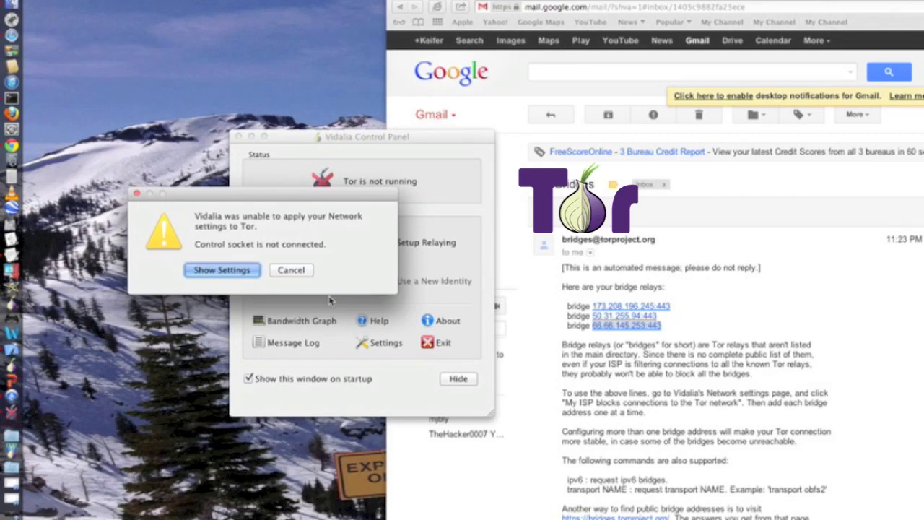
pyautogui.click(302, 273)
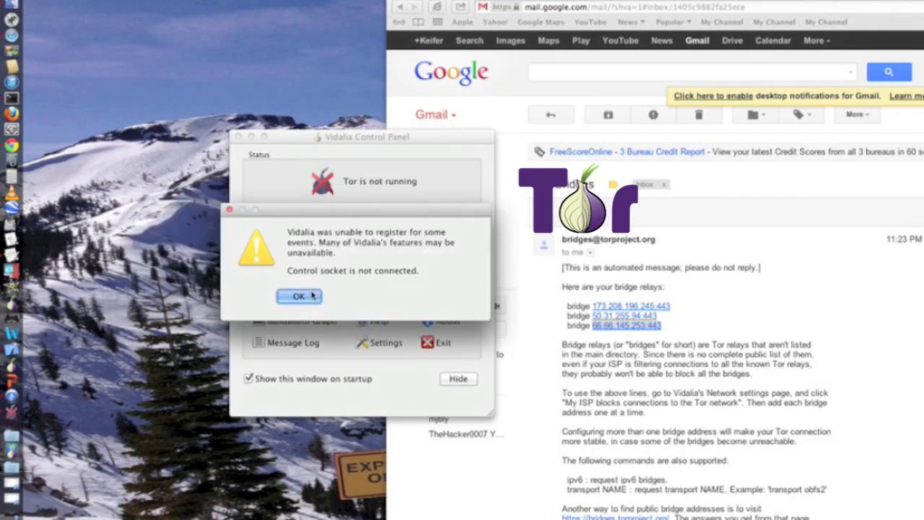
pyautogui.click(299, 296)
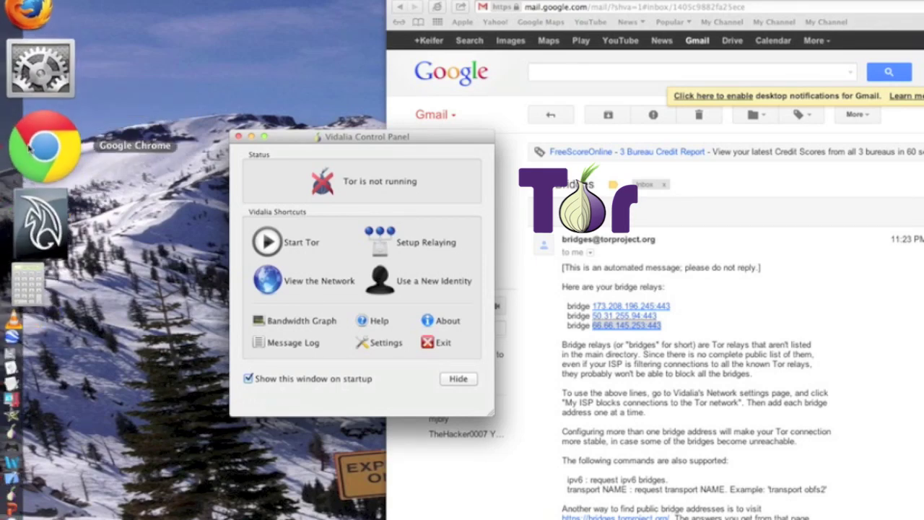
# Search the web for 'obfsproxy' from Chrome's address bar.
pyautogui.click(31, 148)
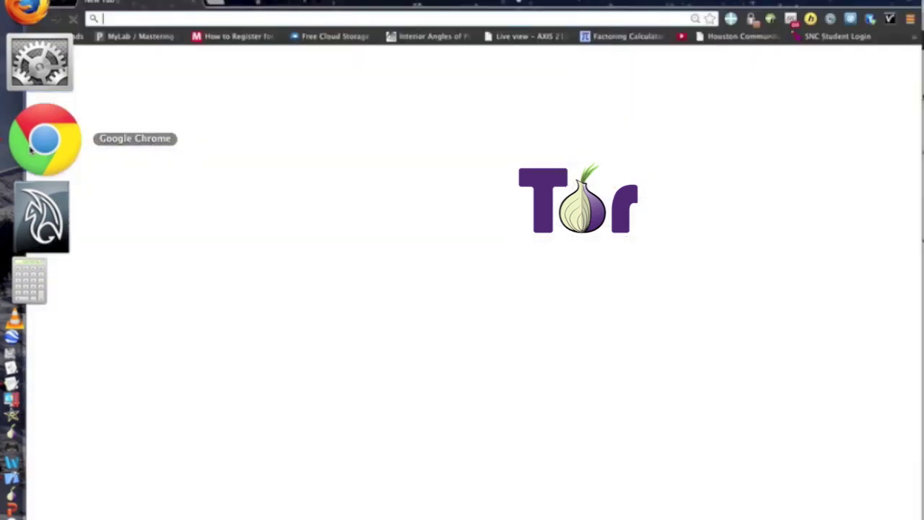
pyautogui.write('ob')
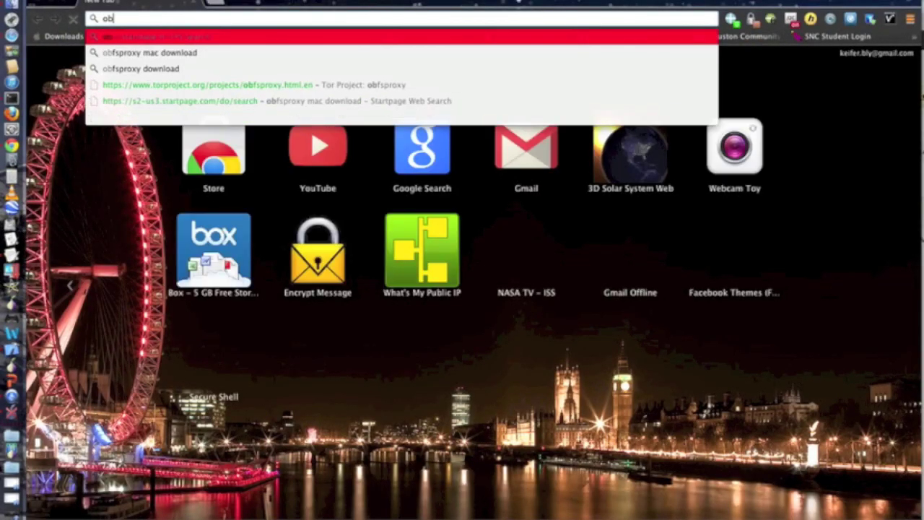
pyautogui.write('s')
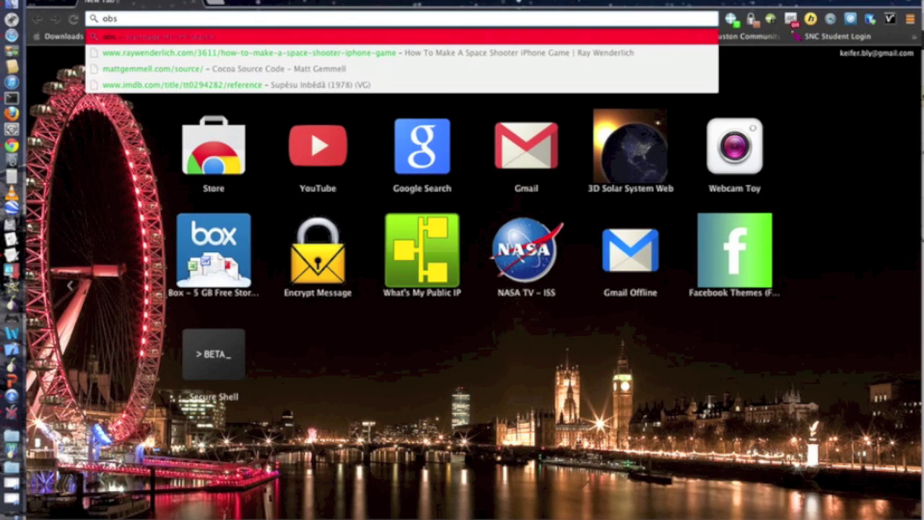
pyautogui.press('BackSpace')
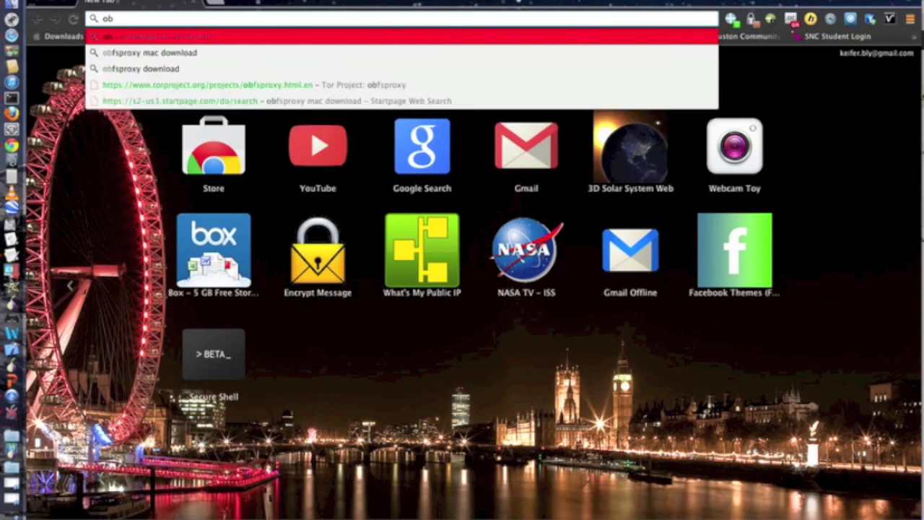
pyautogui.write('fspr')
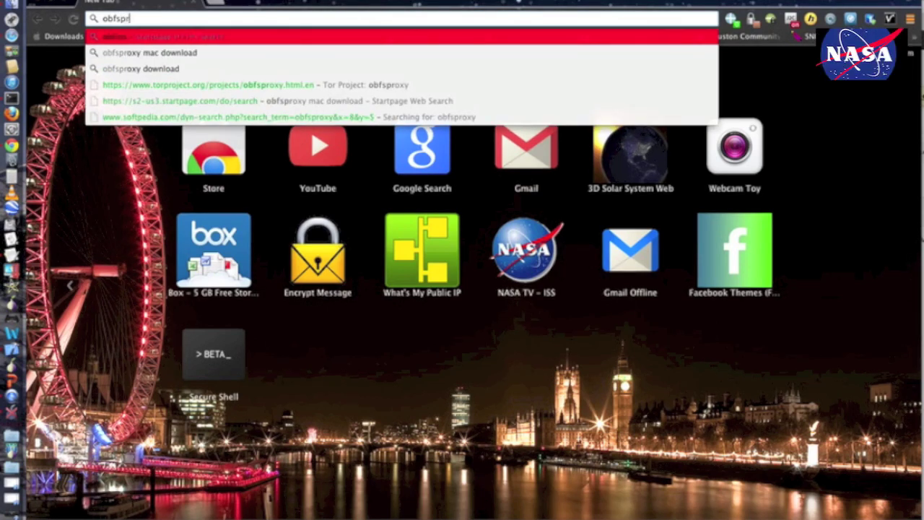
pyautogui.write('oxy')
pyautogui.press('Return')
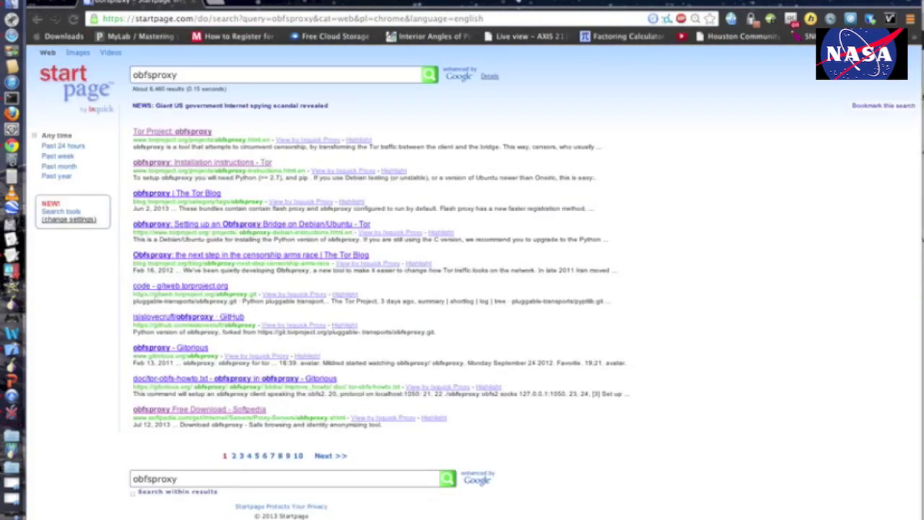
# Open the 'Tor Project: obfsproxy' result and scroll through the page.
pyautogui.click(203, 135)
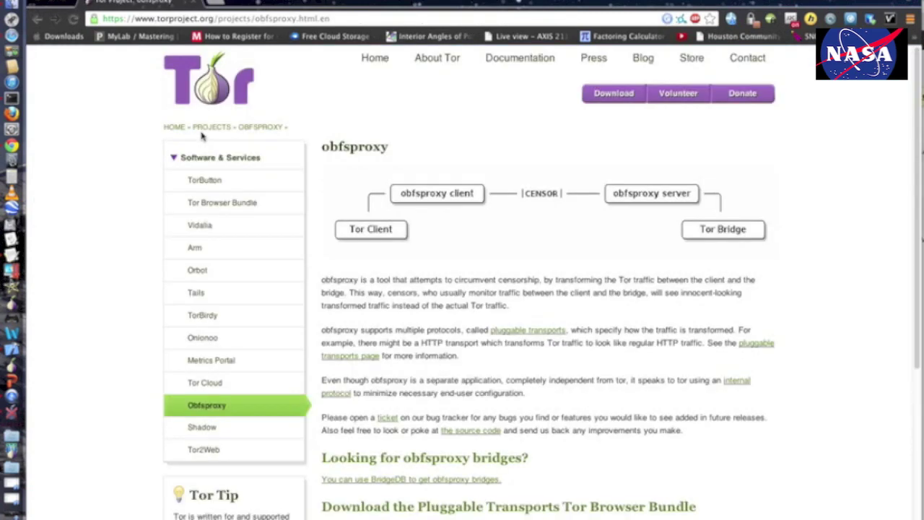
pyautogui.moveTo(918, 277); pyautogui.dragTo(920, 135)
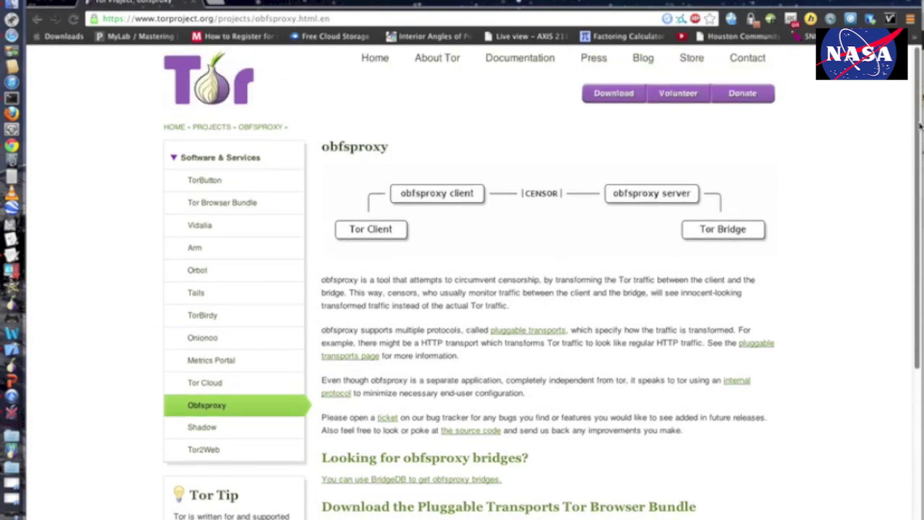
pyautogui.moveTo(920, 126); pyautogui.dragTo(912, 374)
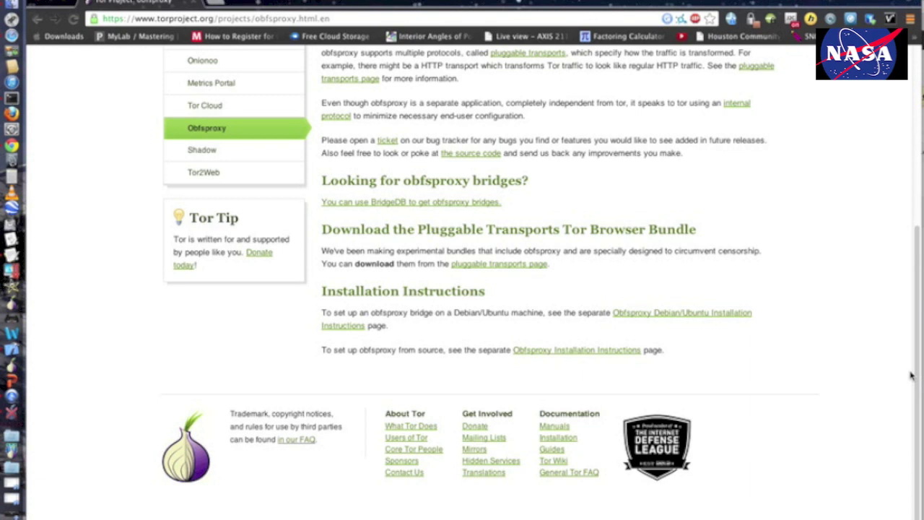
# Open the pluggable transports page and read through its deployed and undeployed transports.
pyautogui.click(528, 264)
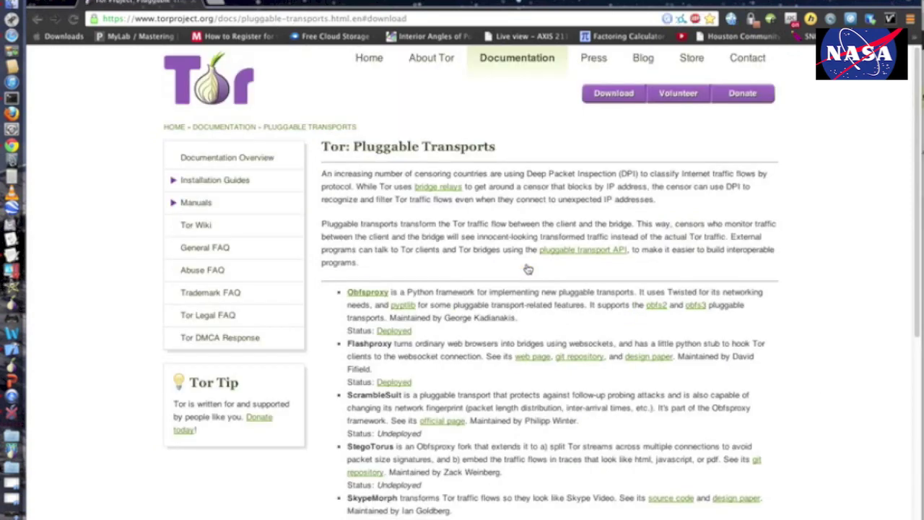
pyautogui.click(919, 345)
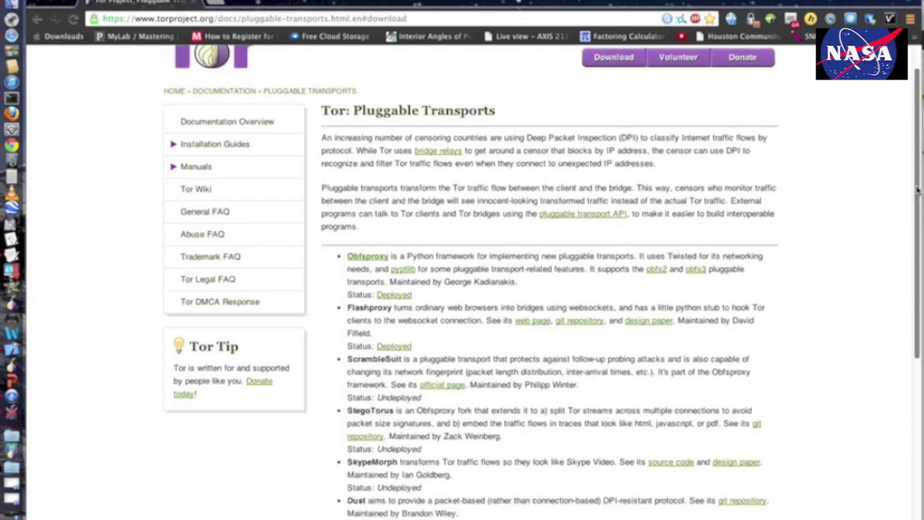
pyautogui.moveTo(673, 357); pyautogui.dragTo(697, 332)
pyautogui.click(462, 363)
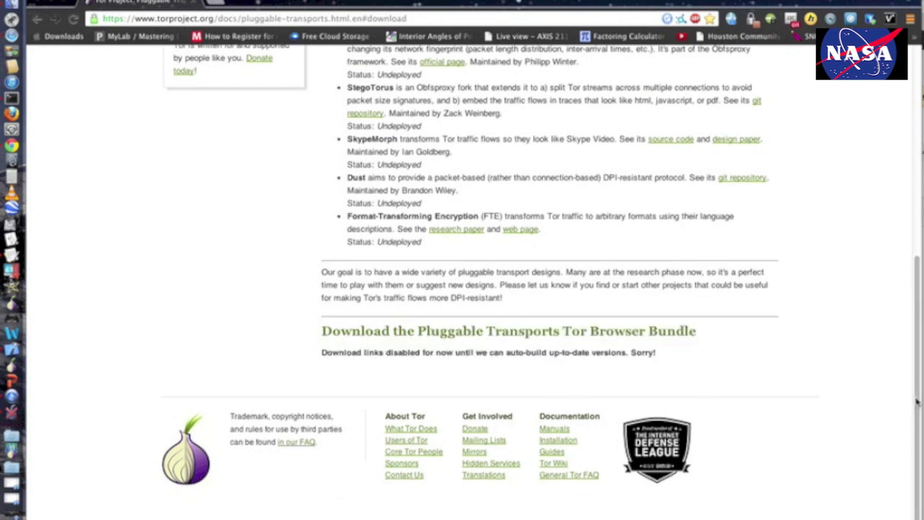
pyautogui.scroll(2, 916, 351)
pyautogui.scroll(1, 916, 351)
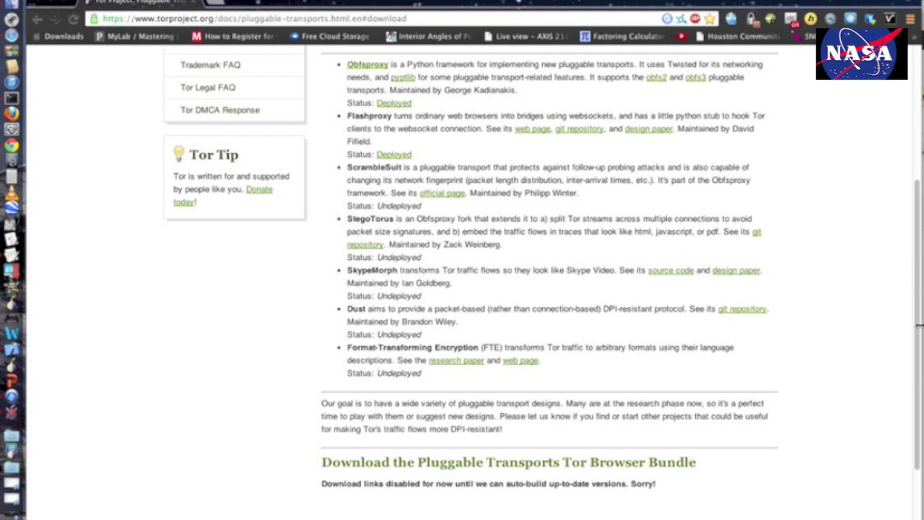
pyautogui.scroll(1, 914, 289)
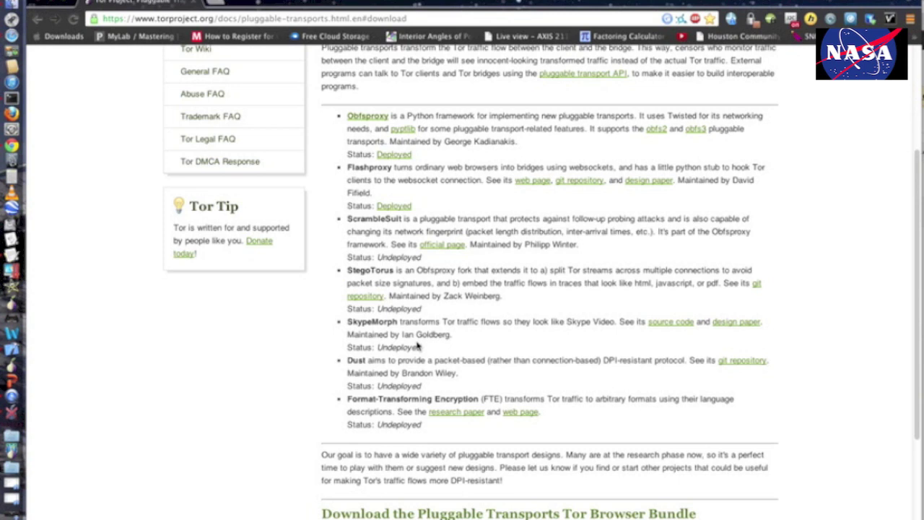
# Search 'youtube html trial' and open the 'HTML5 trial - YouTube' result.
pyautogui.click(370, 16)
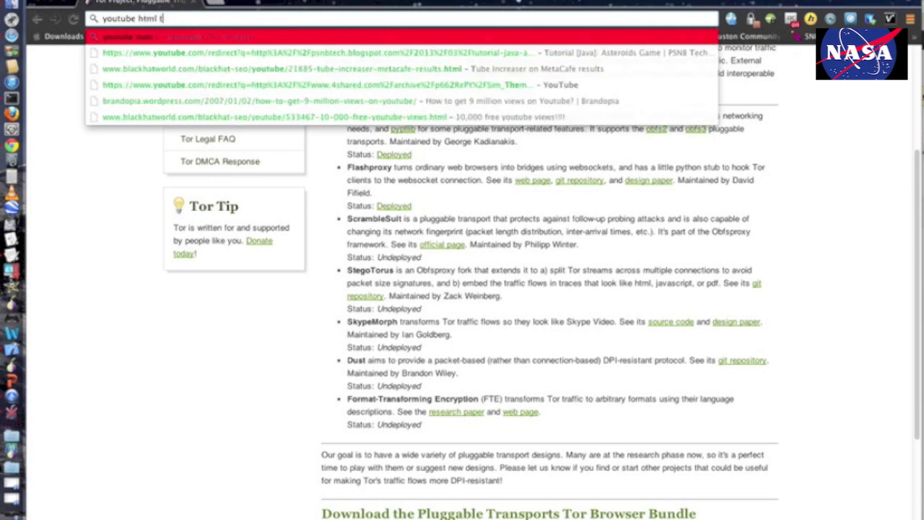
pyautogui.write('al')
pyautogui.press('Return')
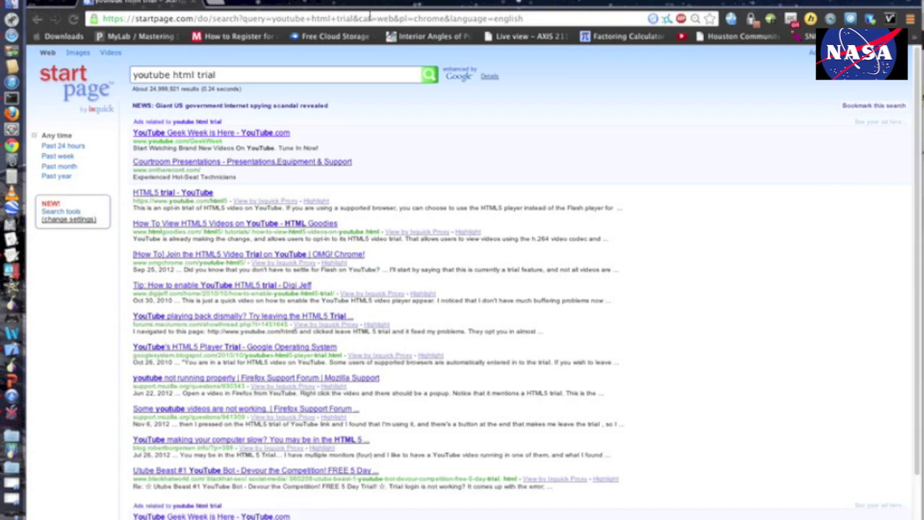
pyautogui.click(195, 193)
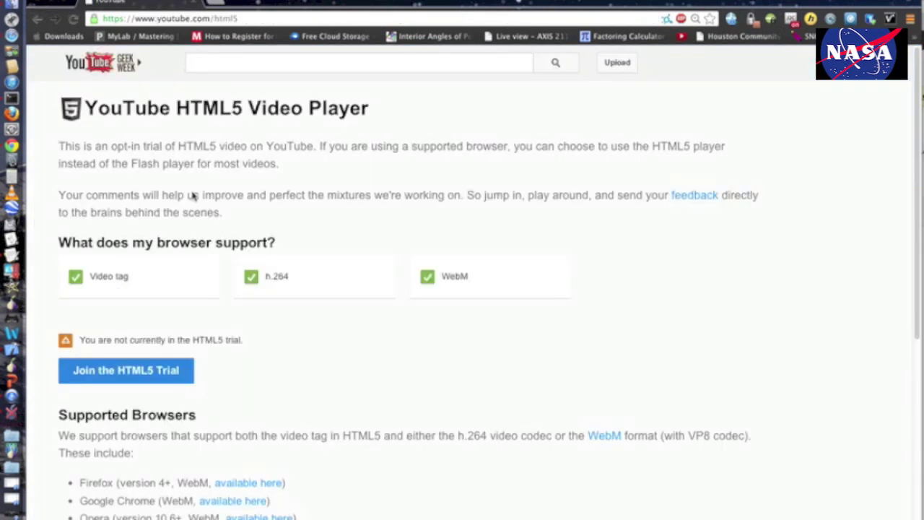
pyautogui.moveTo(917, 108); pyautogui.dragTo(917, 199)
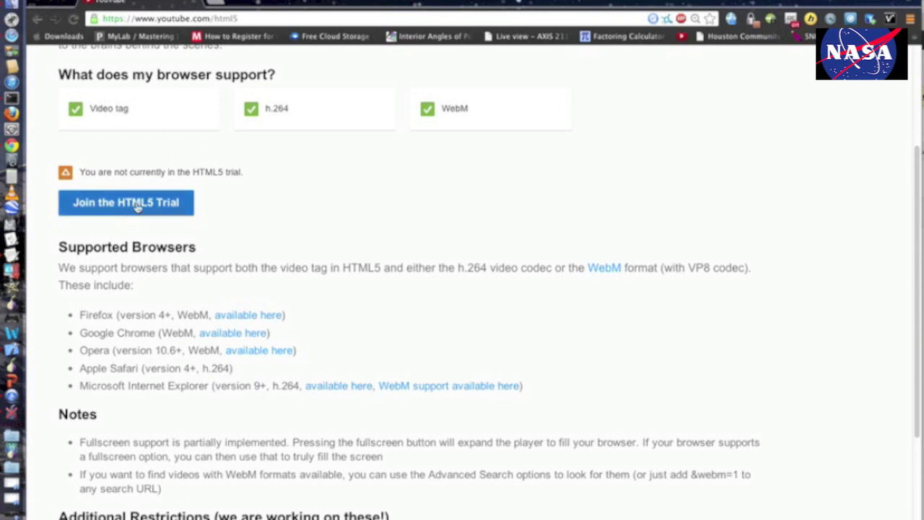